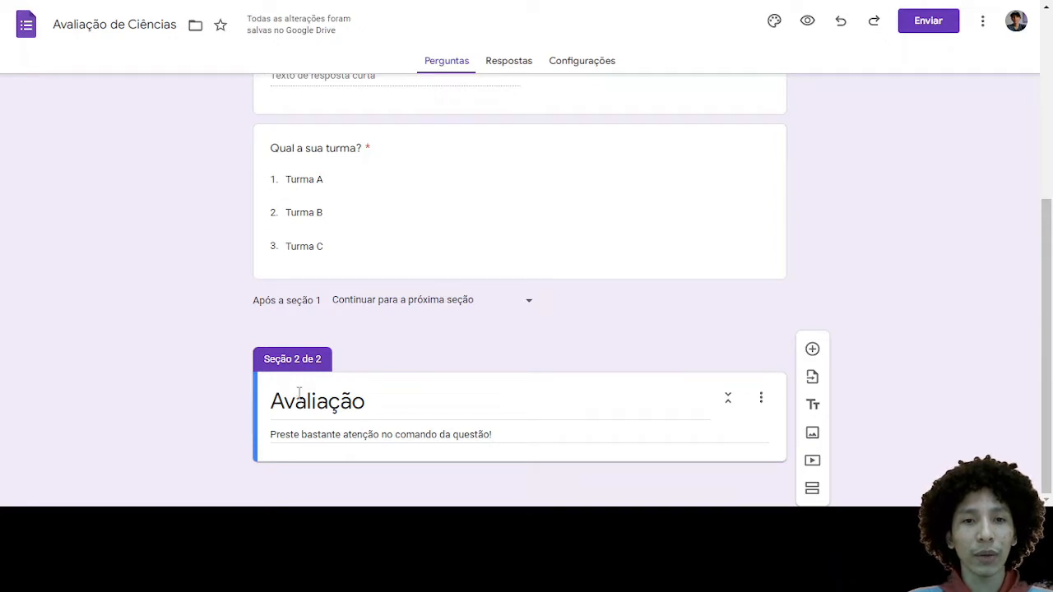
- Add the question "Quanto é 4+8?" to the Avaliação section with Múltipla escolha as its type
scroll(402, 226, up, 4)
scroll(400, 226, down, 4)
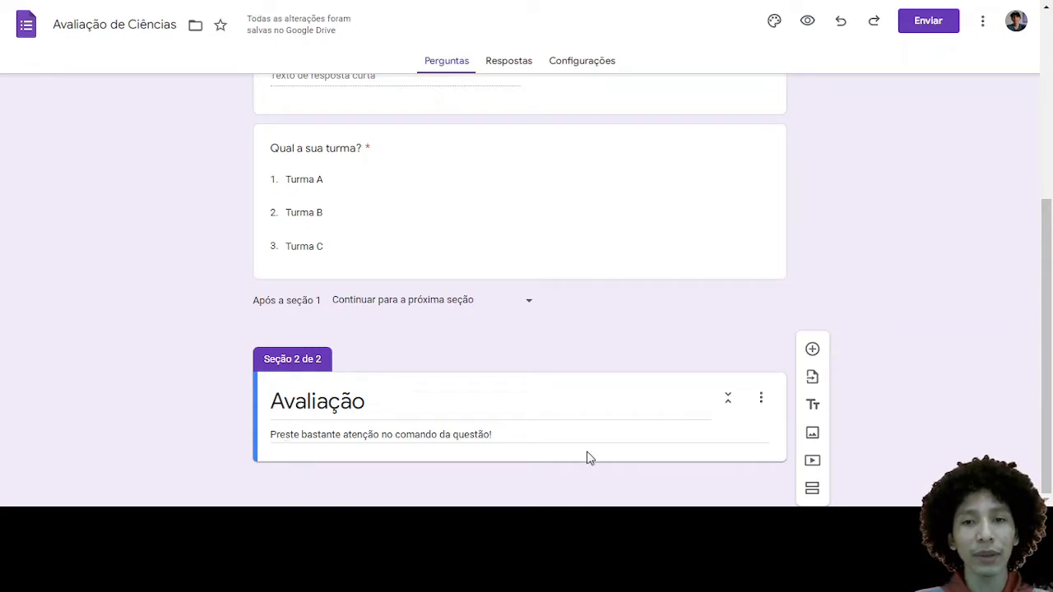
click(812, 349)
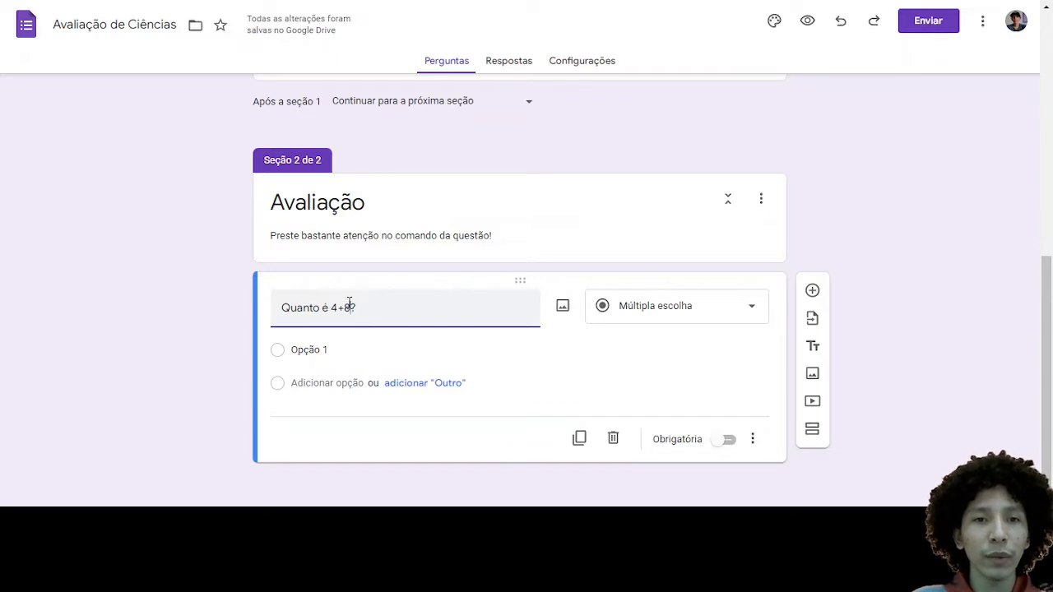
click(752, 313)
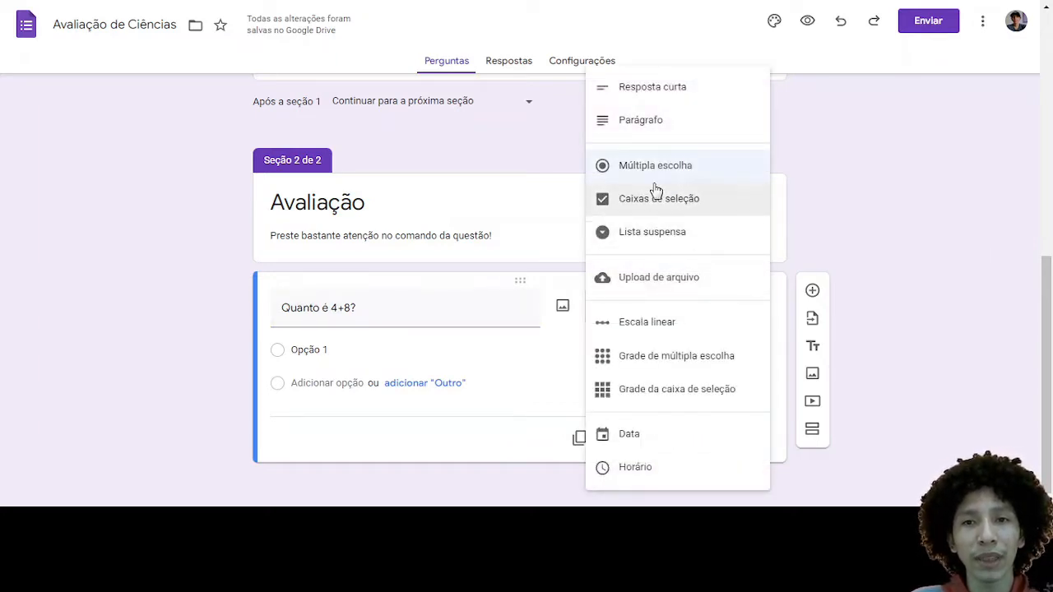
click(666, 174)
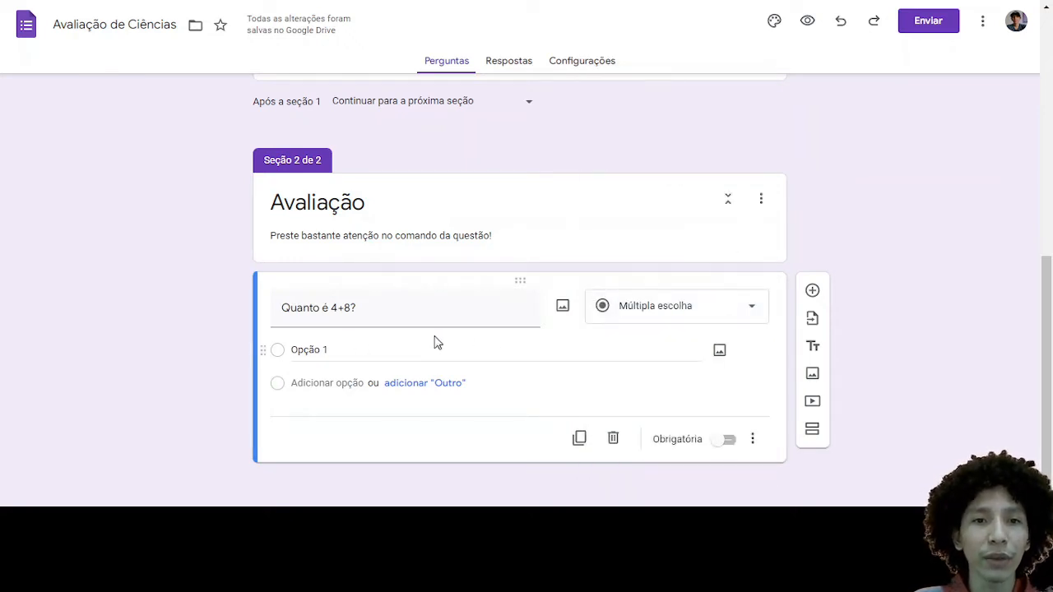
- Enter 10, 12, 14 and 16 as the four answer options of the "Quanto é 4+8?" question
click(343, 355)
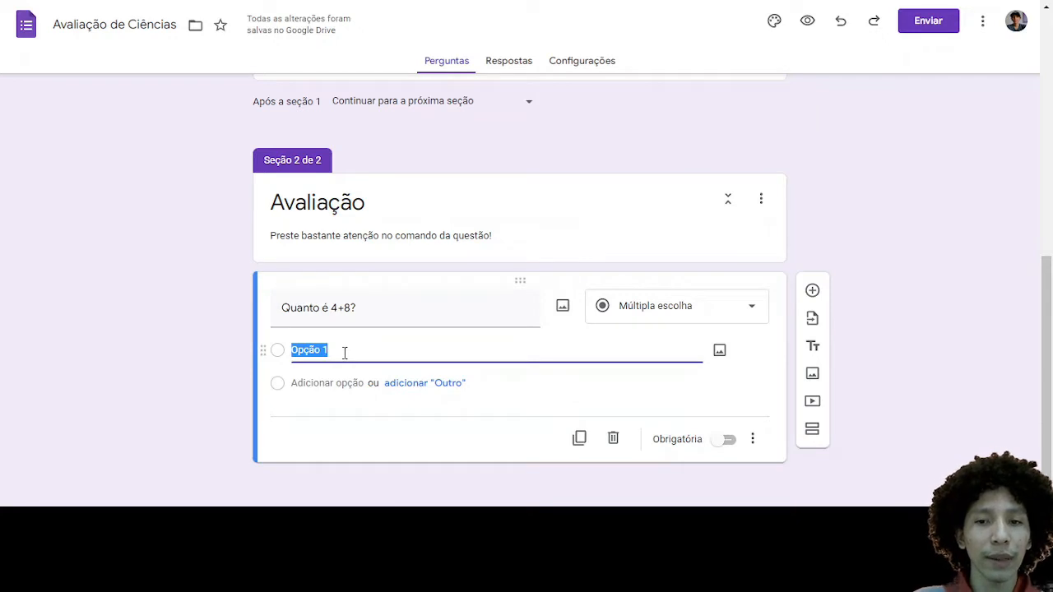
key(BackSpace)
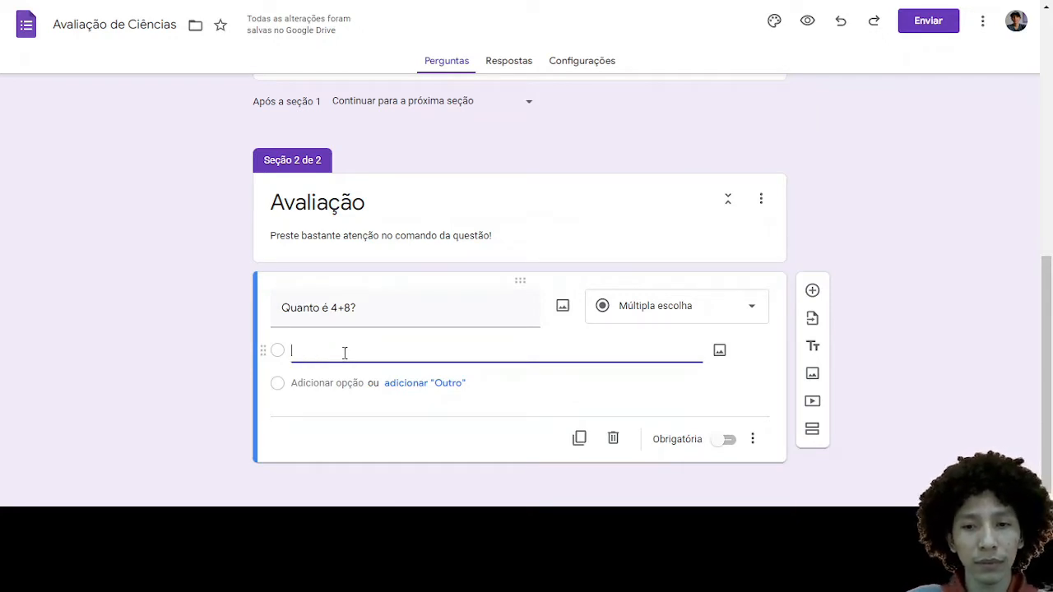
text(10)
key(Return)
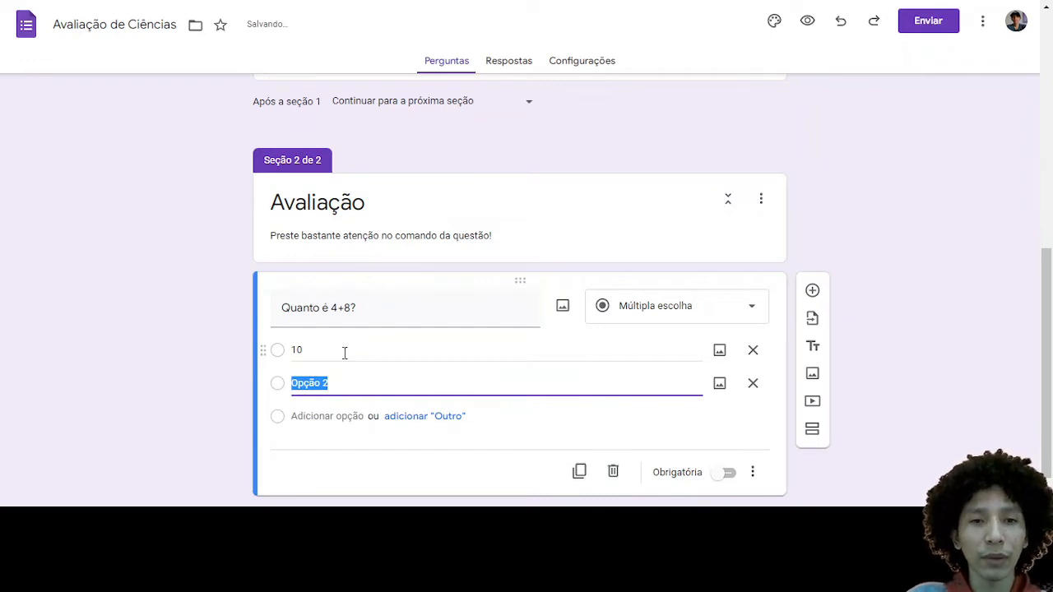
text(12)
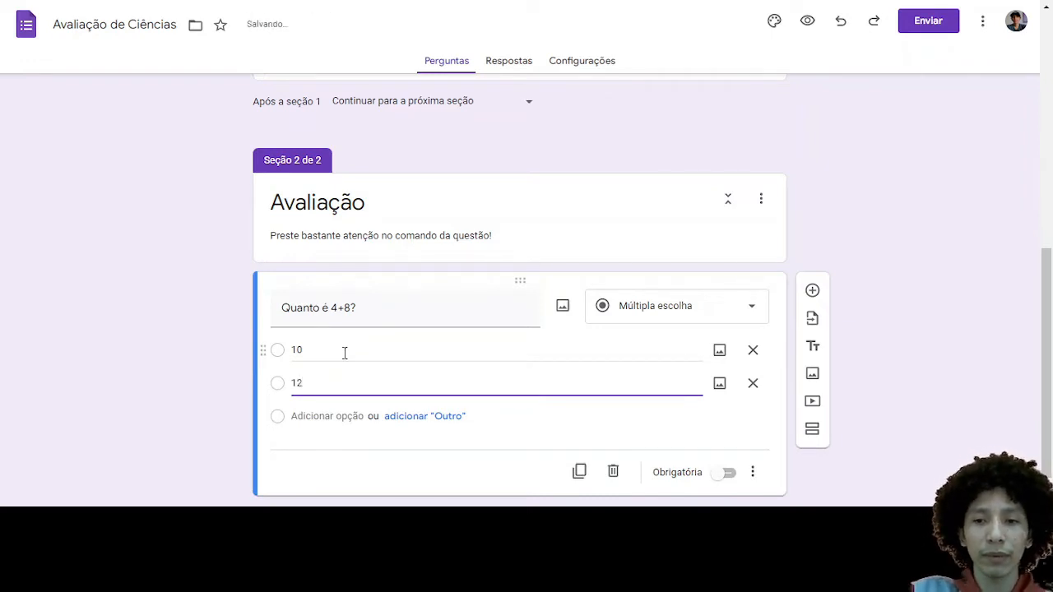
key(Return)
text(14)
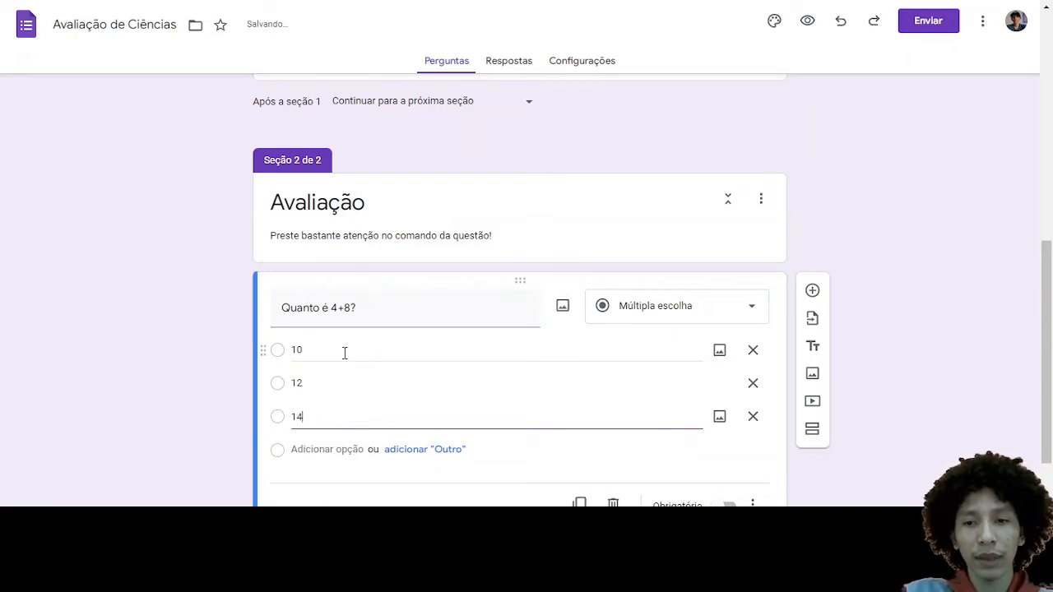
key(Return)
text(1)
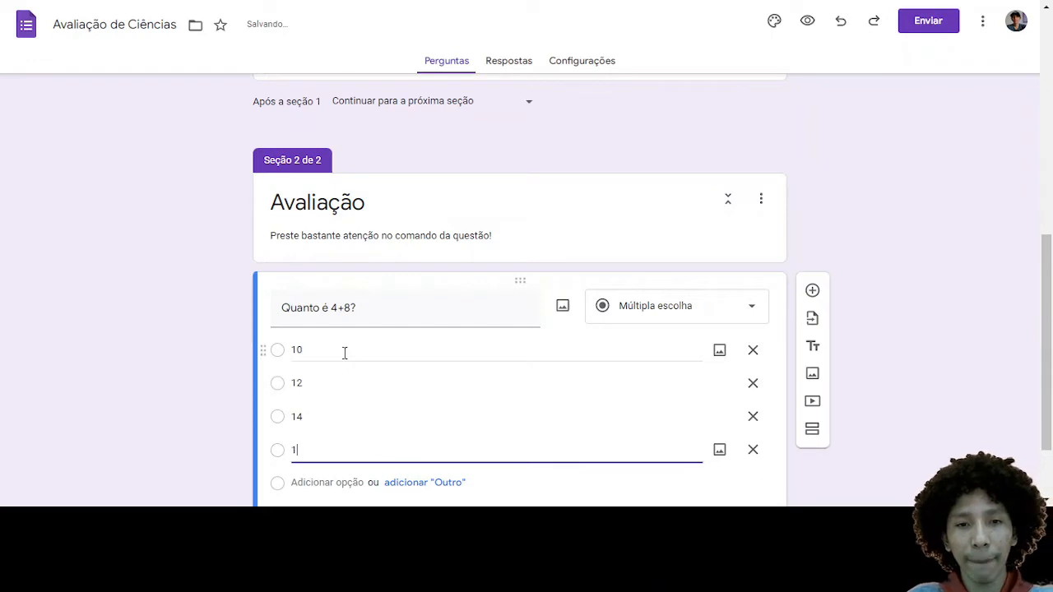
text(6)
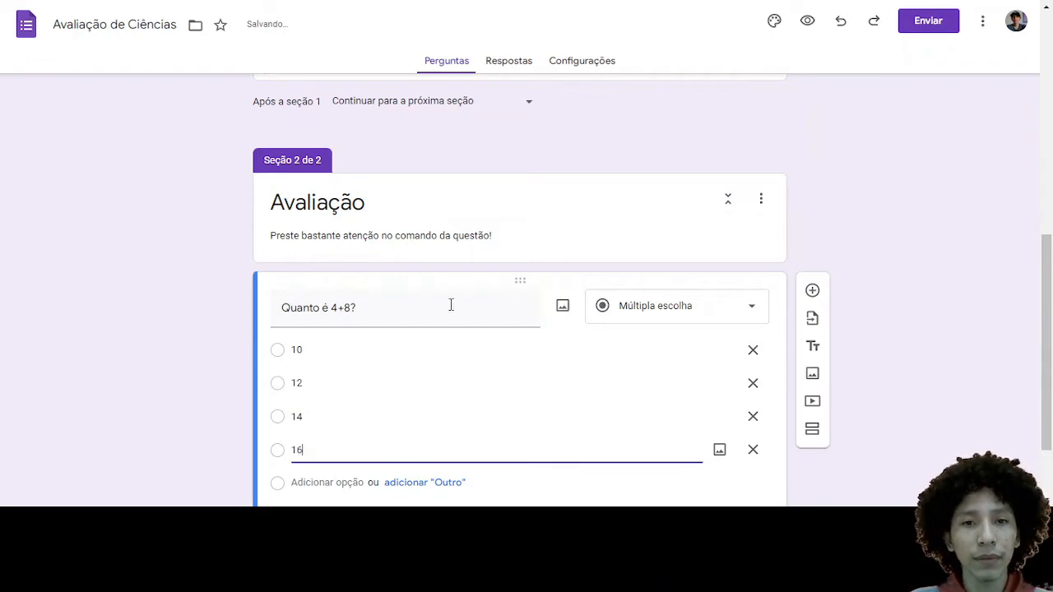
- Try making the "Quanto é 4+8?" question required and switch it back to optional
scroll(449, 303, down, 2)
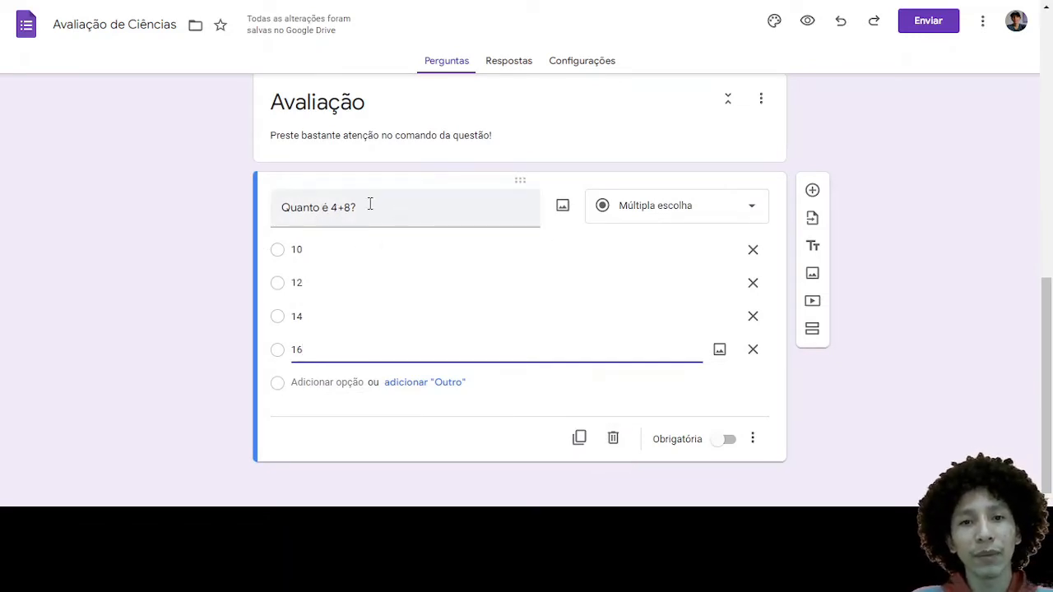
click(729, 440)
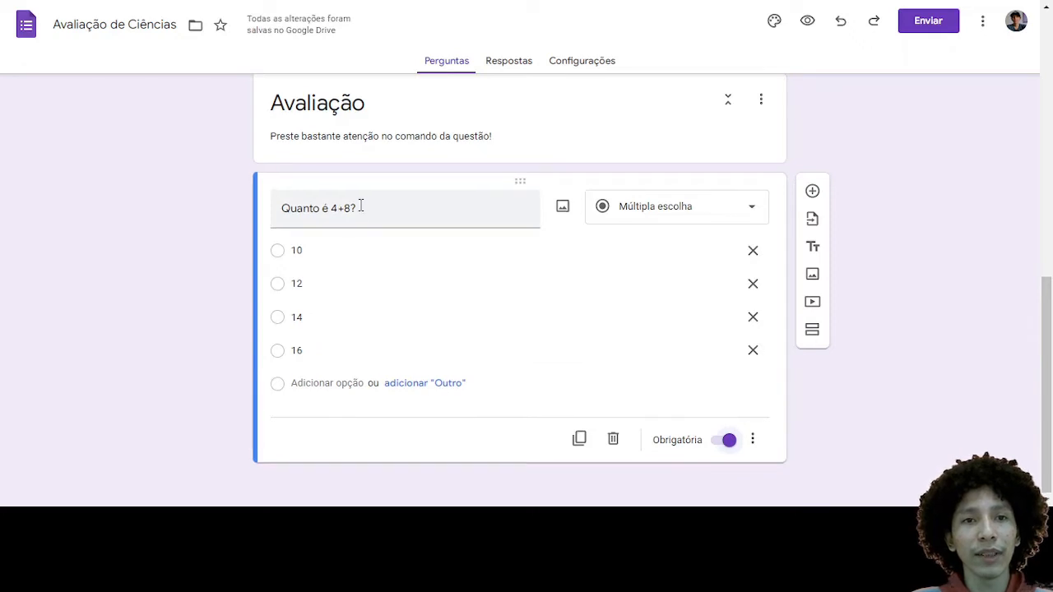
scroll(360, 201, up, 1)
scroll(360, 198, down, 1)
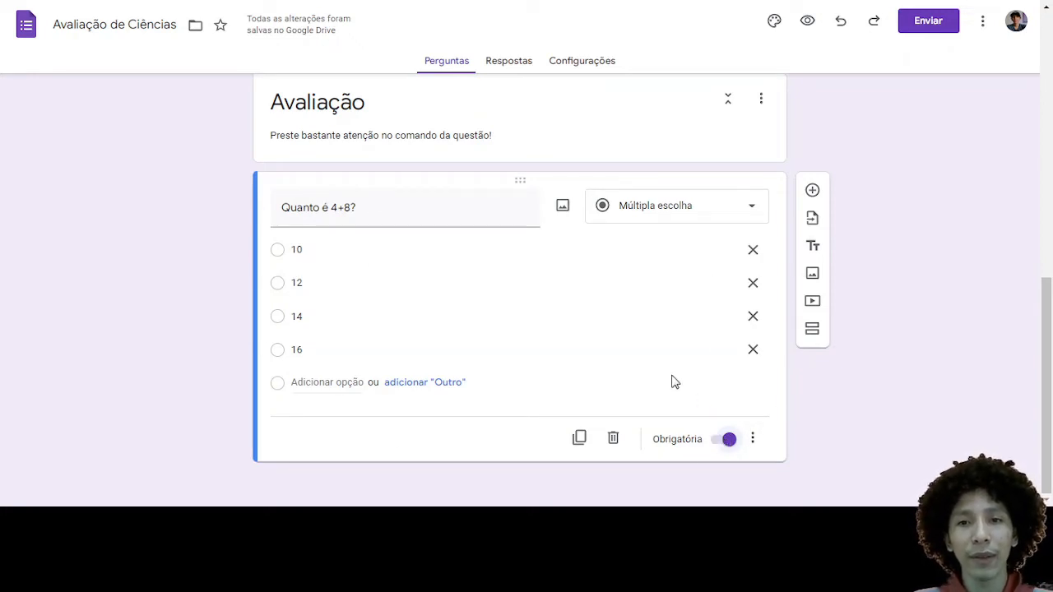
click(712, 437)
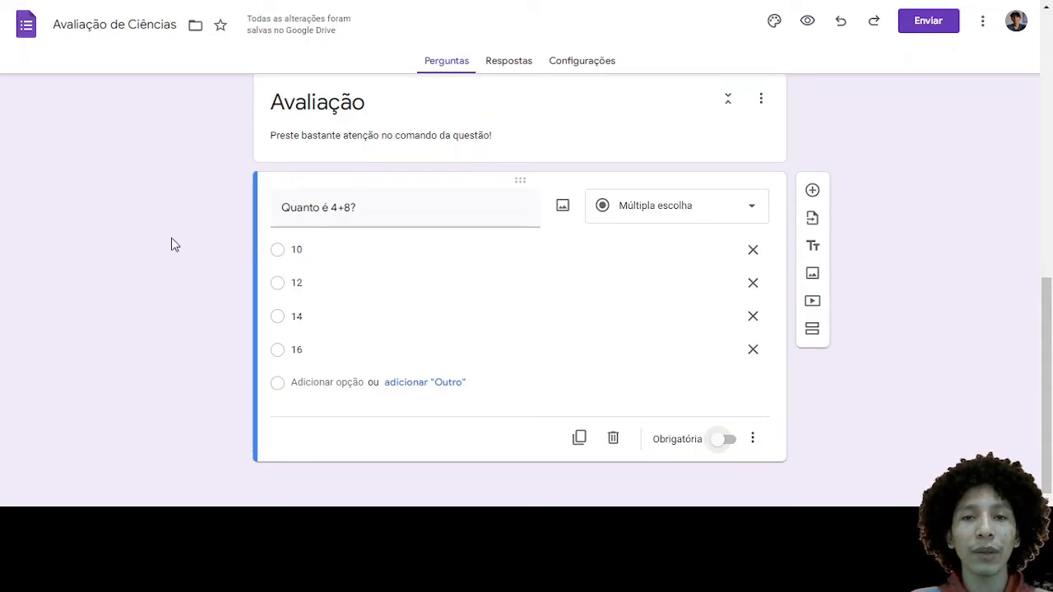
click(753, 206)
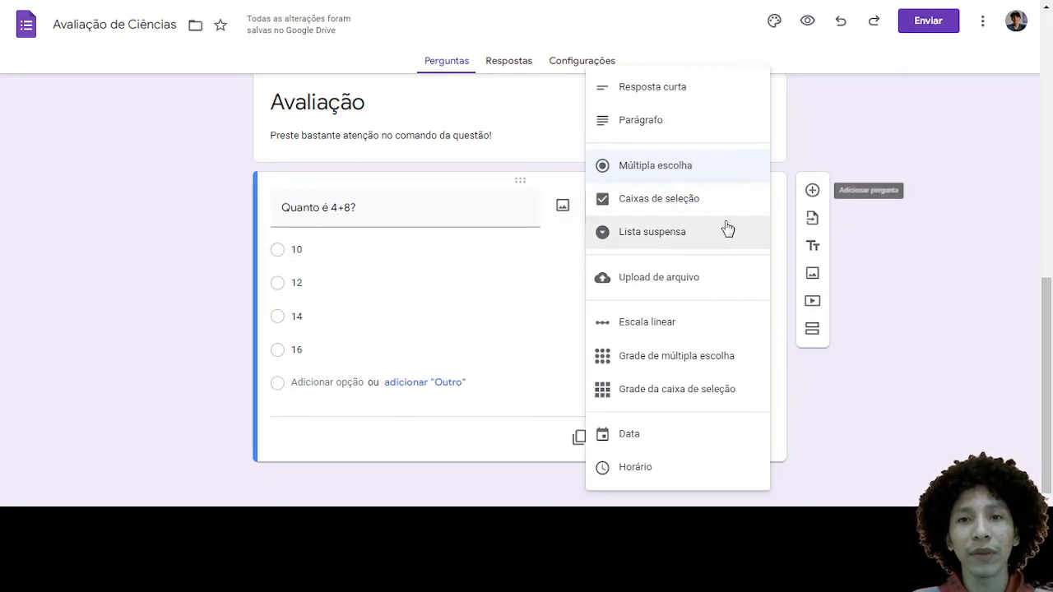
click(562, 250)
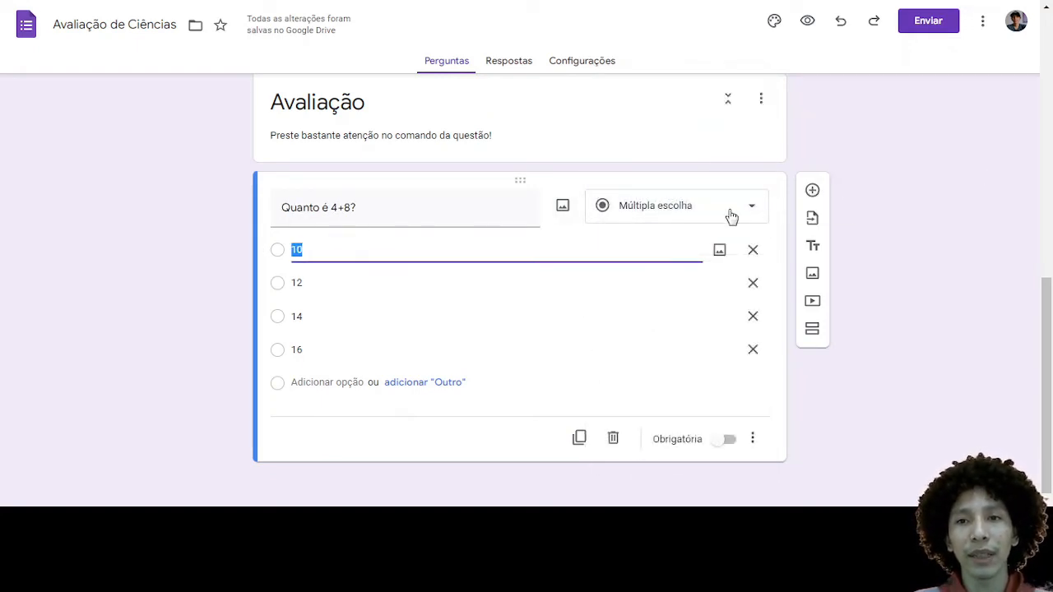
click(814, 220)
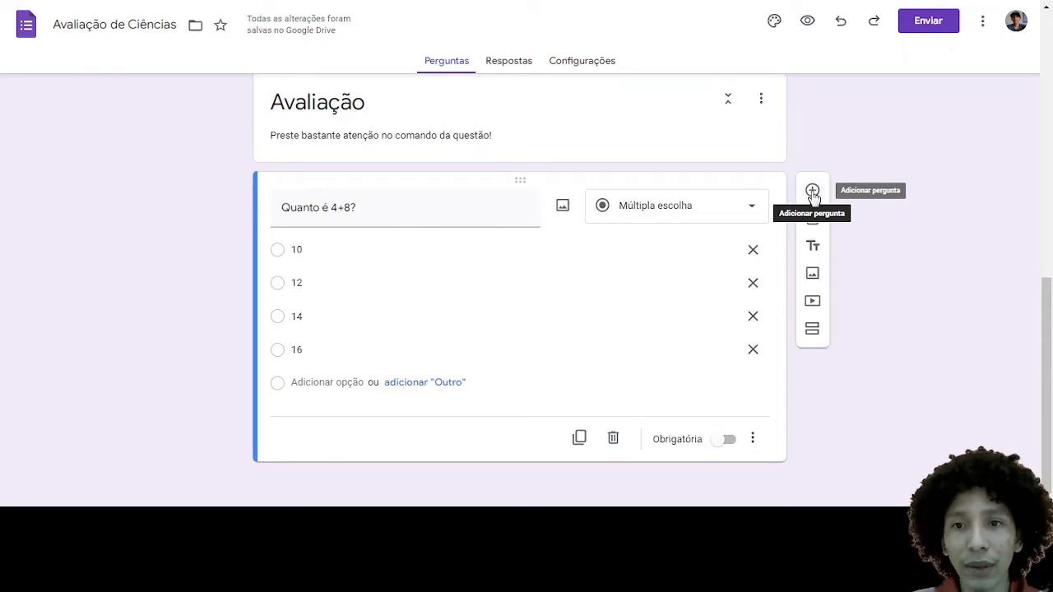
- Add a second question below it titled "Com relação ao sistema solar, é correto afirmar que:"
click(811, 192)
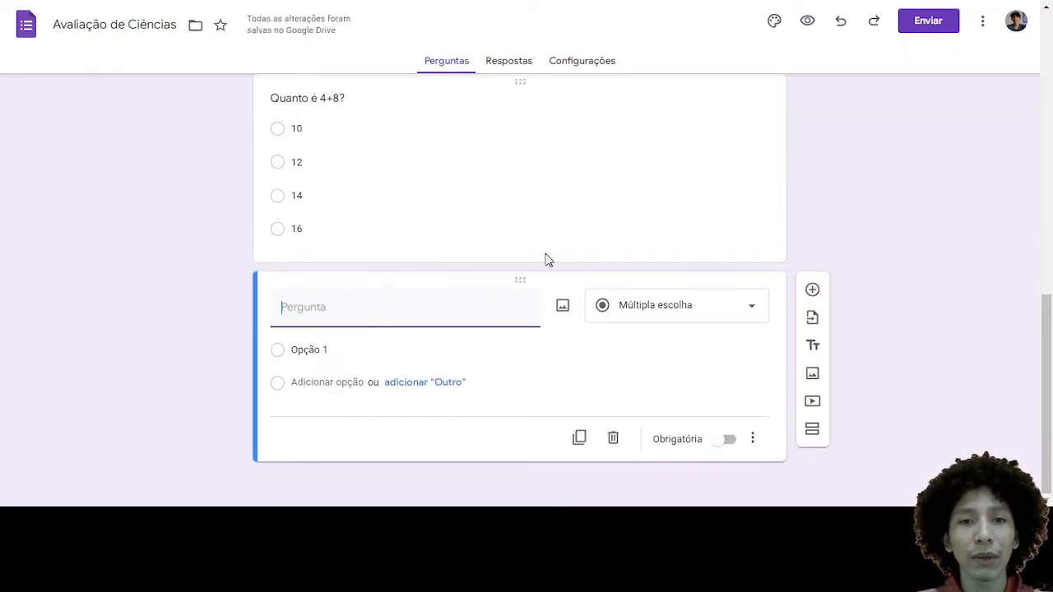
scroll(609, 242, up, 3)
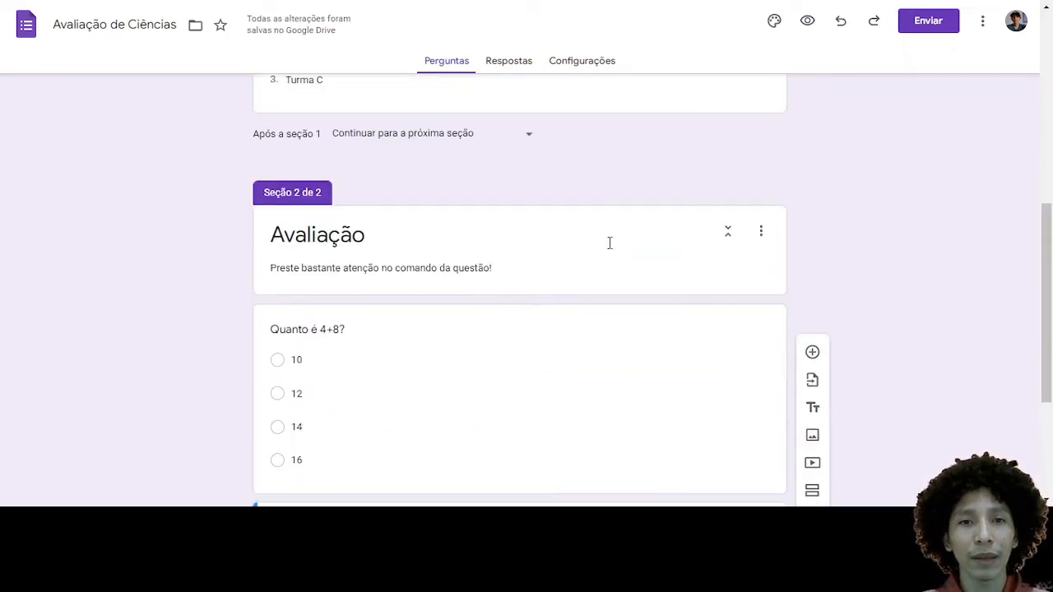
scroll(601, 244, down, 2)
scroll(480, 263, down, 1)
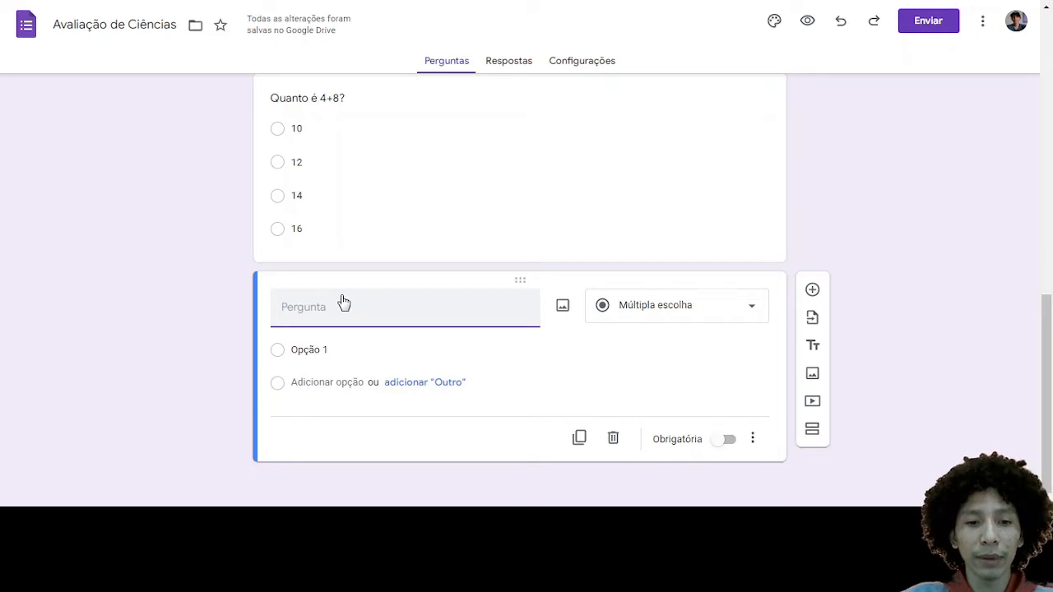
text(Com relação ao sistema solar, é correto afirmar que:)
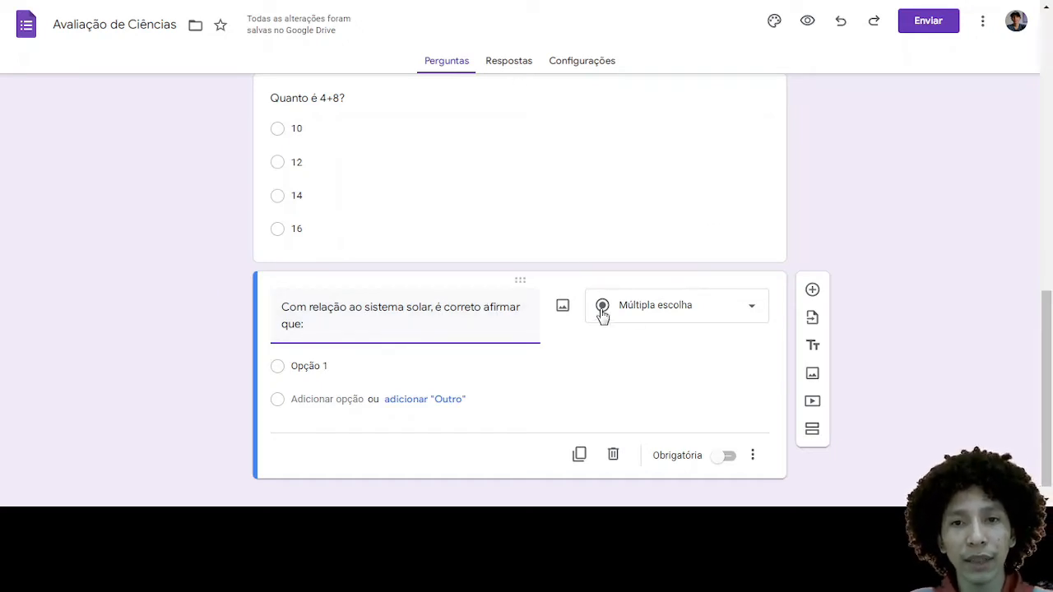
- Change the solar system question to Grade de múltipla escolha and fill its three rows with statements about Terra, Plutão and Marte
click(662, 311)
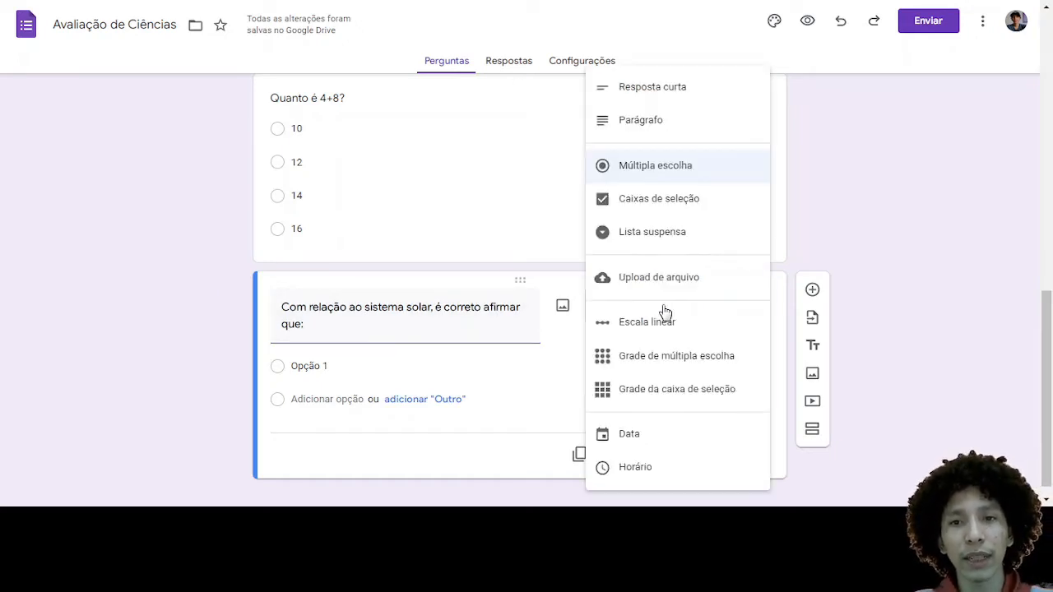
click(653, 362)
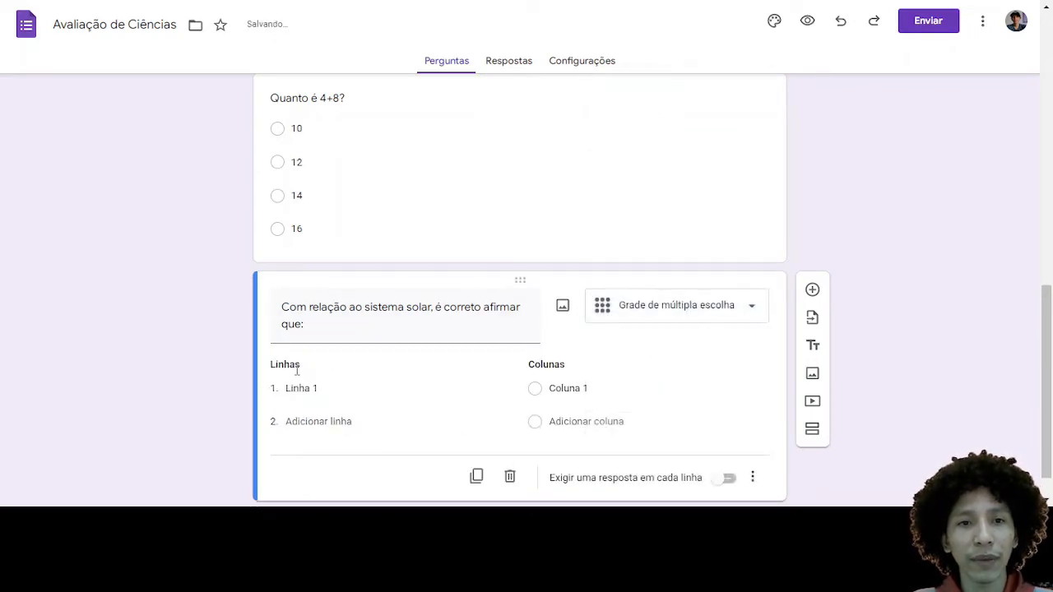
scroll(296, 370, down, 1)
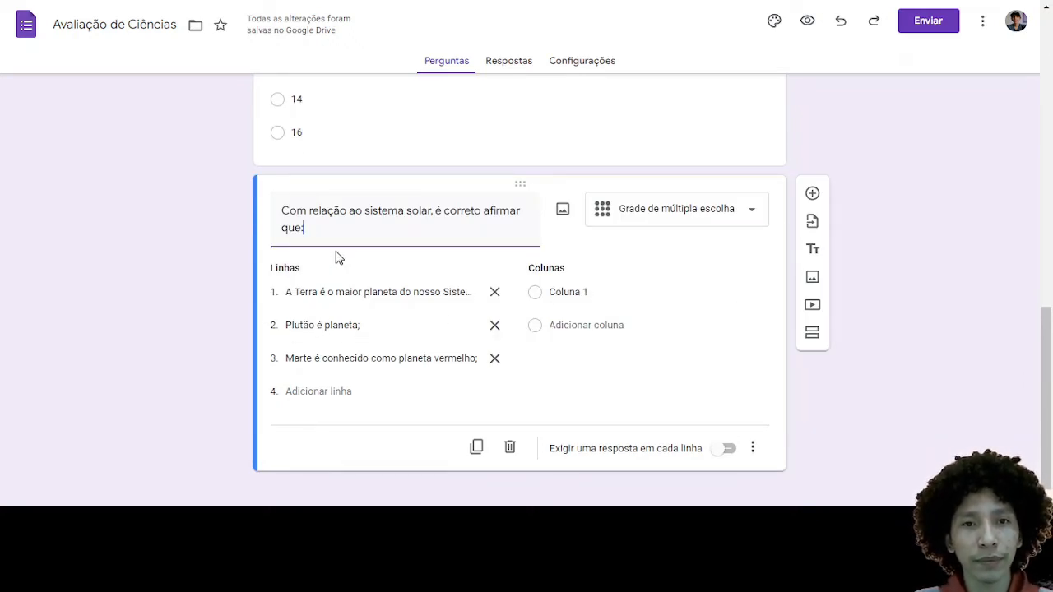
- Name the two answer columns of the solar system grid "Verdadeiro" and "Falso"
click(597, 290)
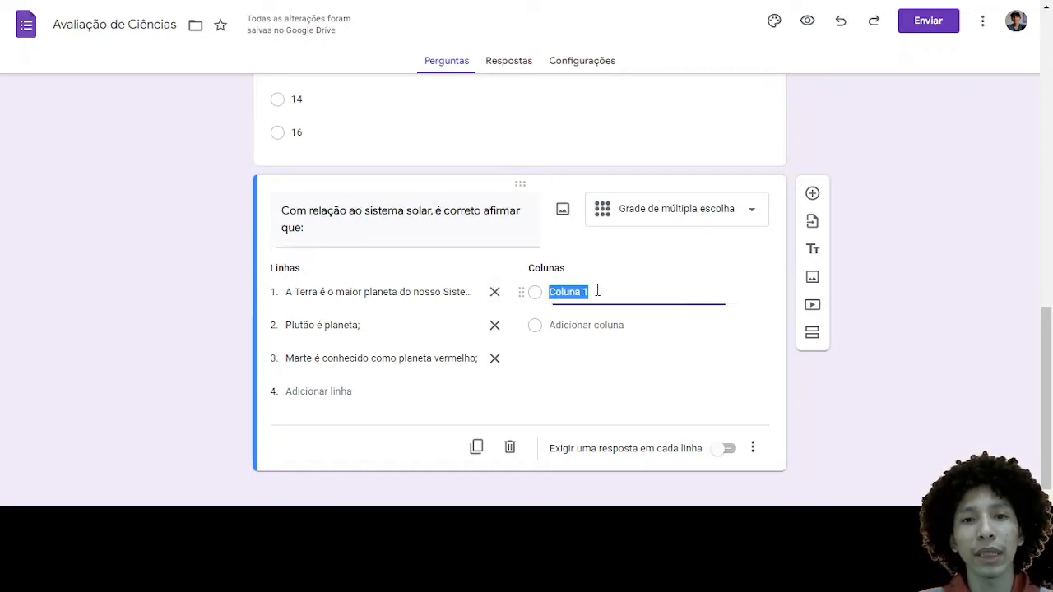
key(BackSpace)
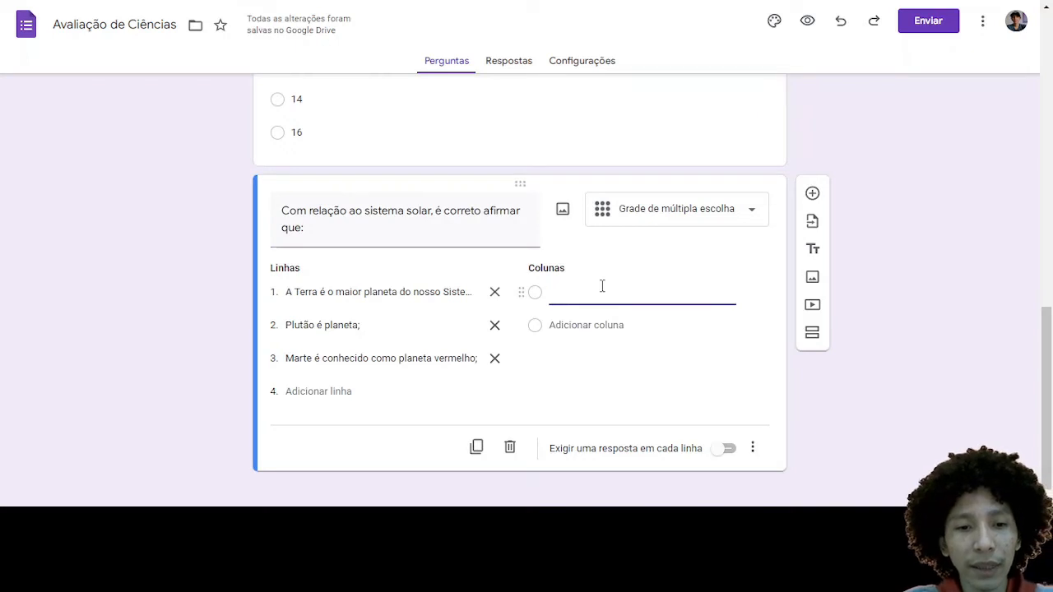
text(Verdadeiro)
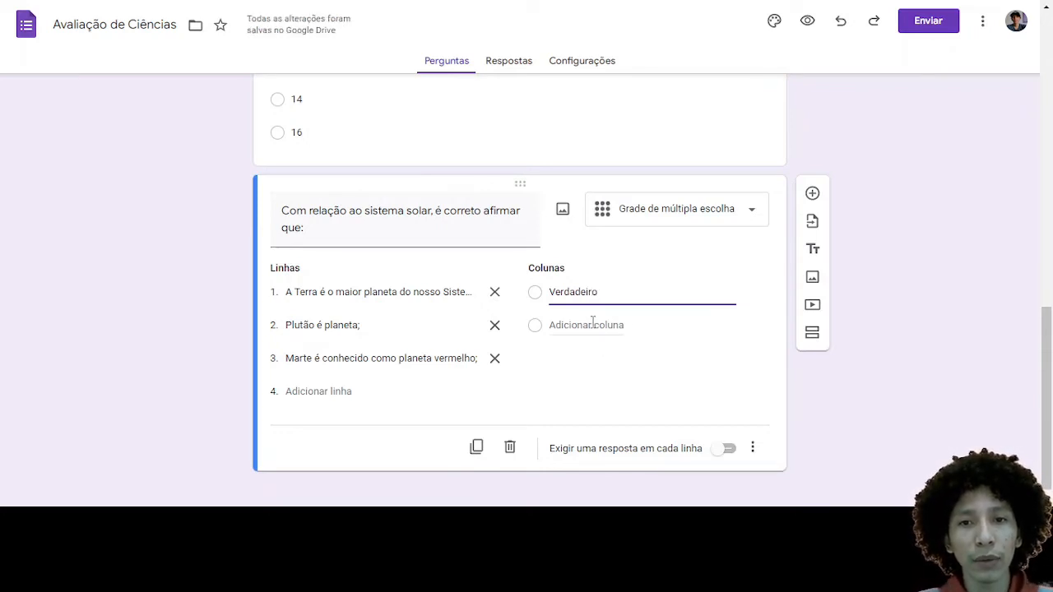
click(592, 323)
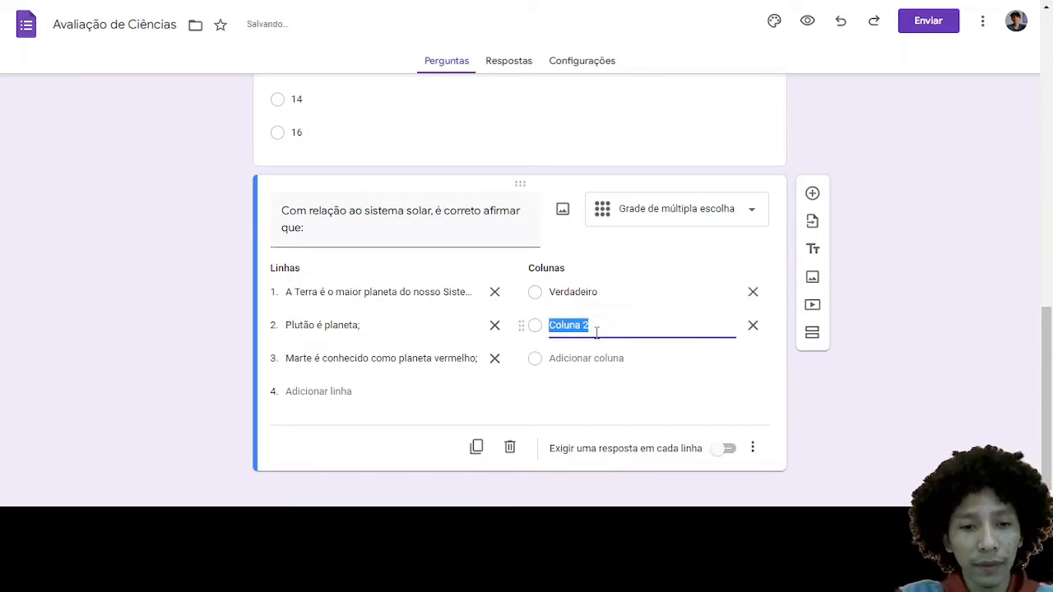
text(Falso)
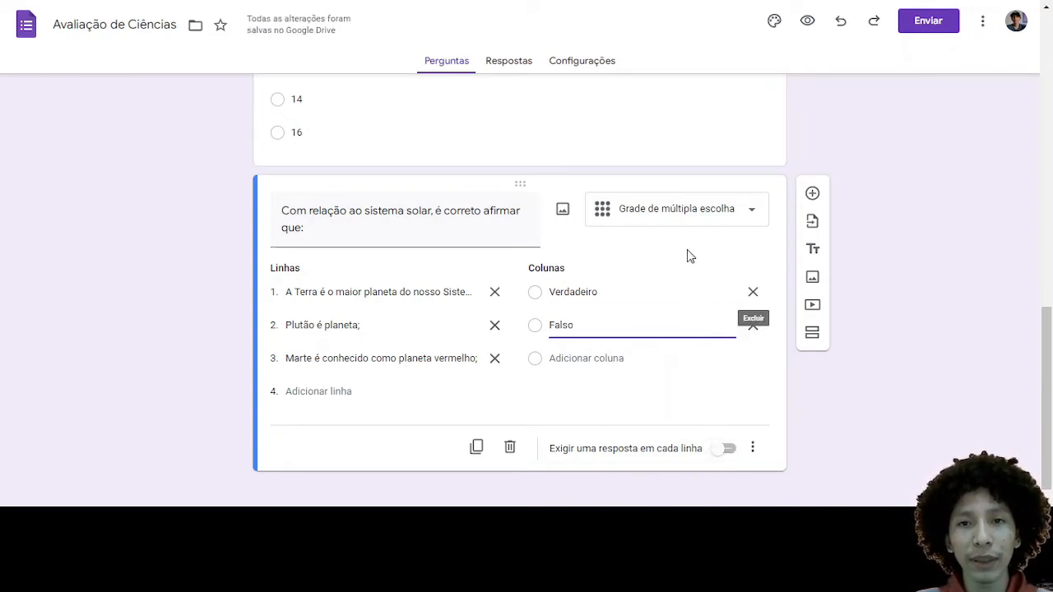
- Preview the form as a respondent and review the student identification fields on its first page
scroll(763, 329, down, 1)
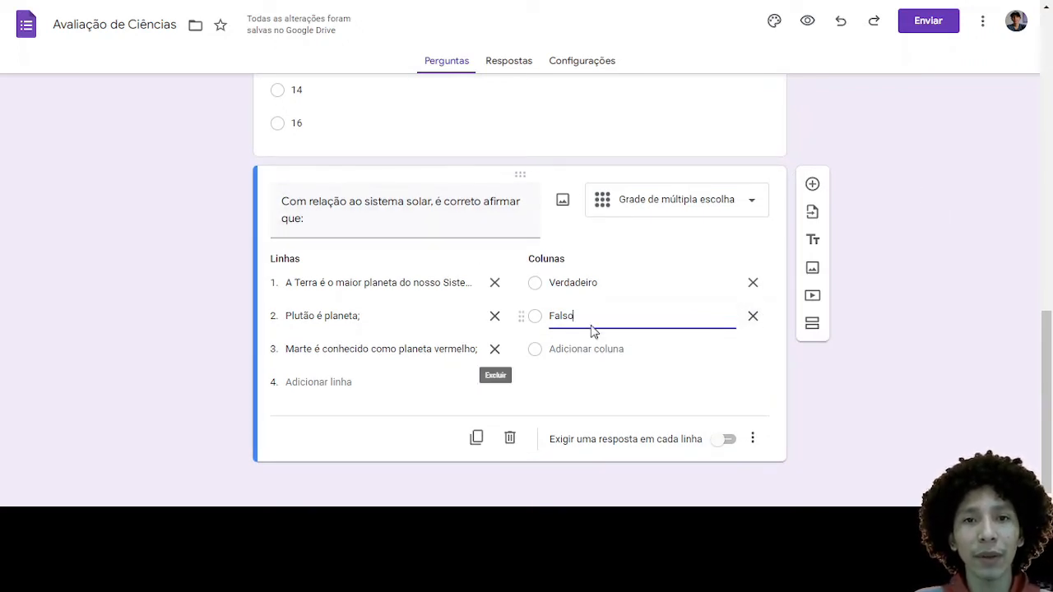
click(806, 25)
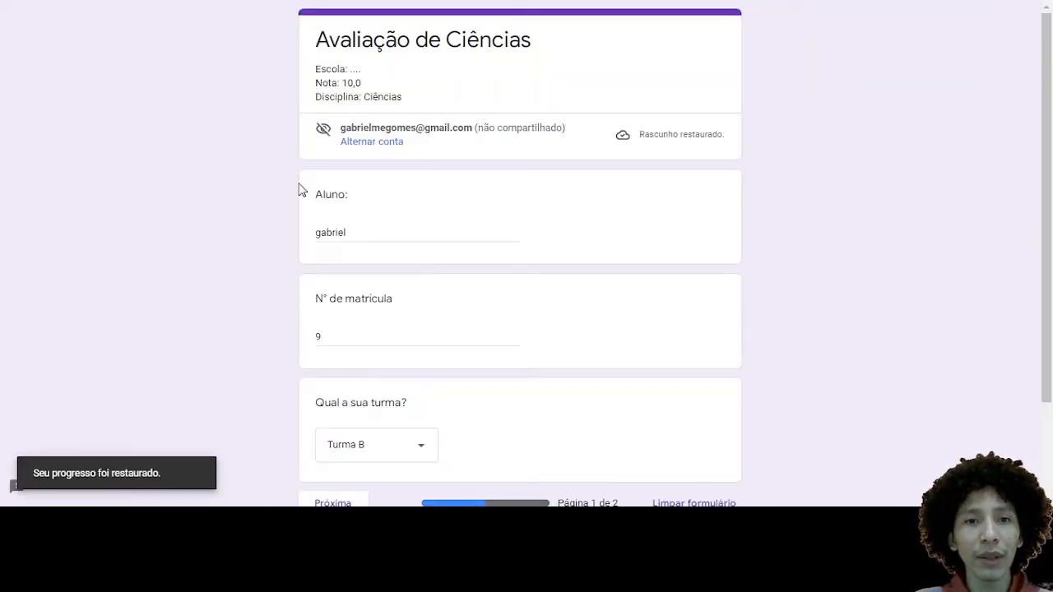
scroll(520, 110, down, 2)
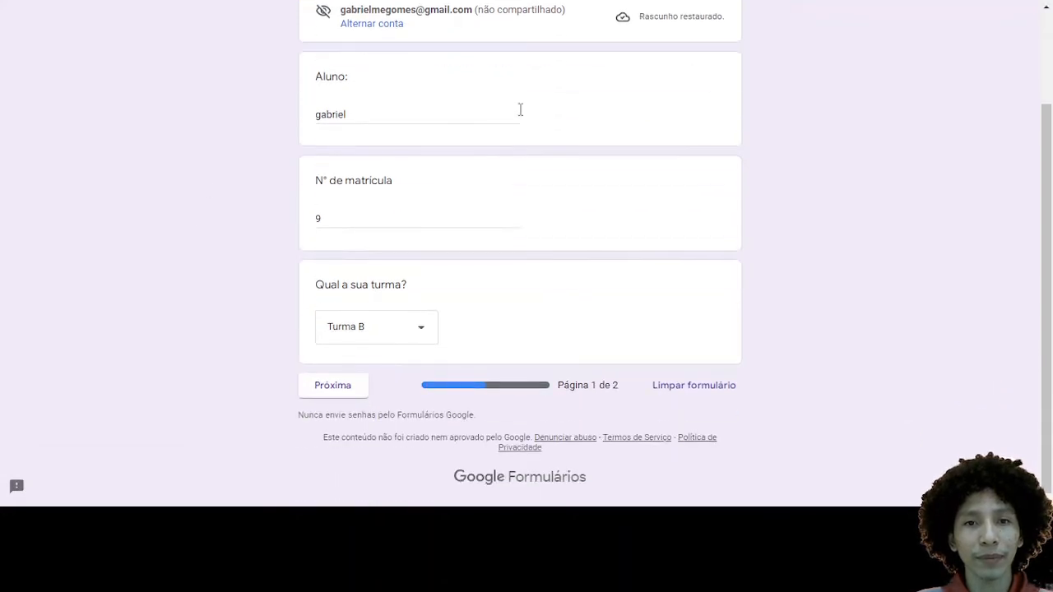
scroll(370, 217, up, 2)
scroll(359, 197, down, 2)
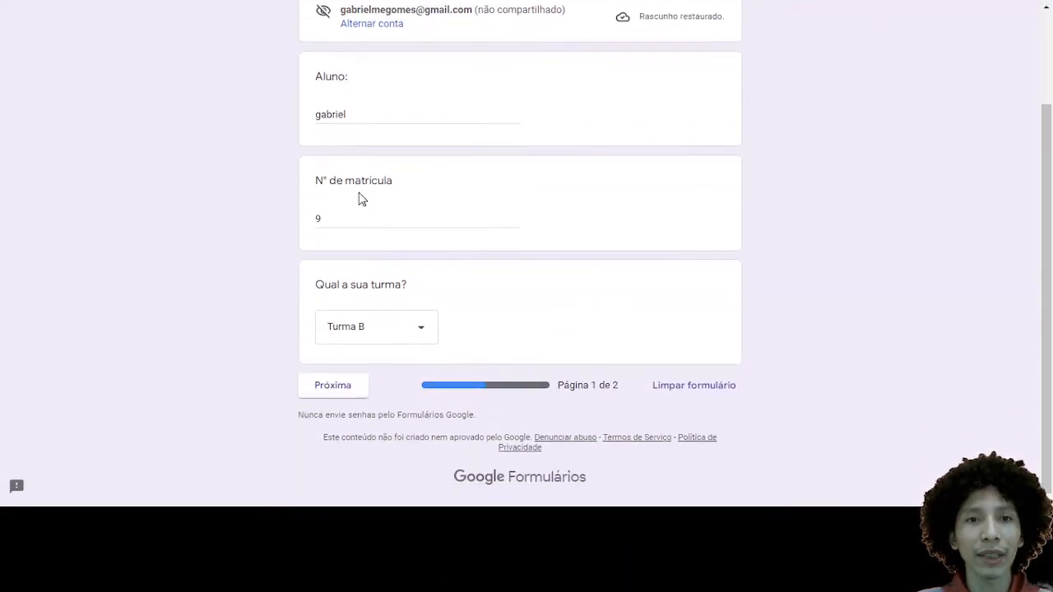
scroll(359, 197, up, 2)
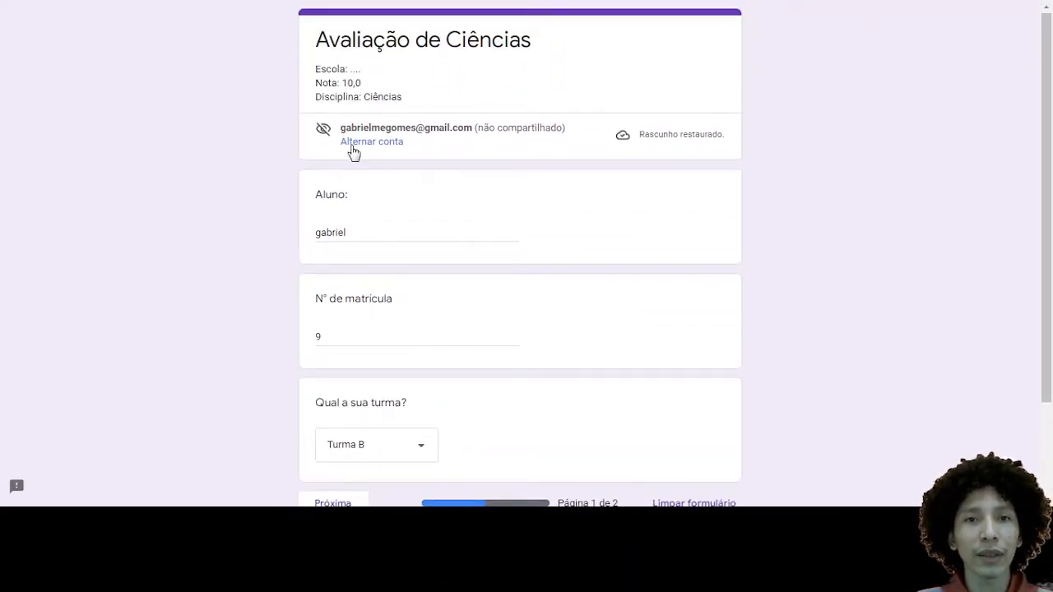
- Advance the preview to the Avaliação page, review its two questions, and return to the form editor
scroll(353, 153, down, 2)
scroll(406, 113, up, 2)
scroll(403, 12, up, 1)
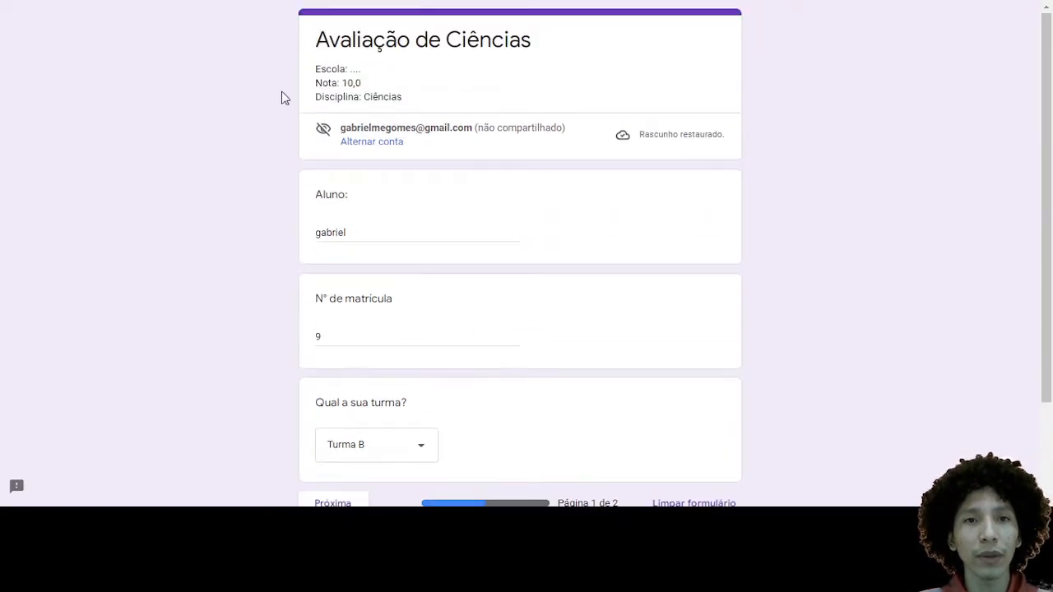
scroll(342, 139, down, 2)
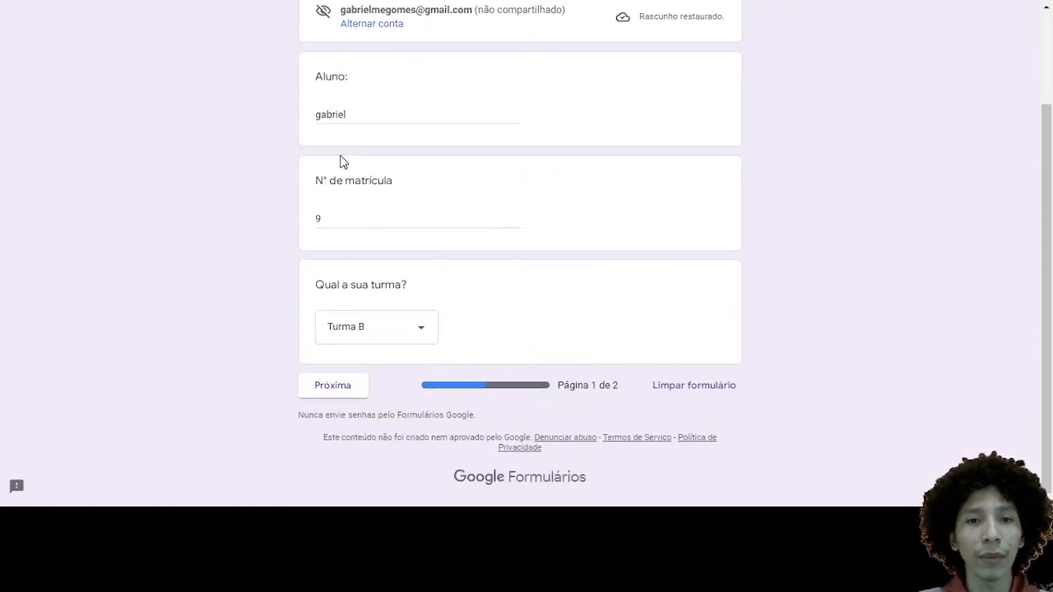
click(333, 387)
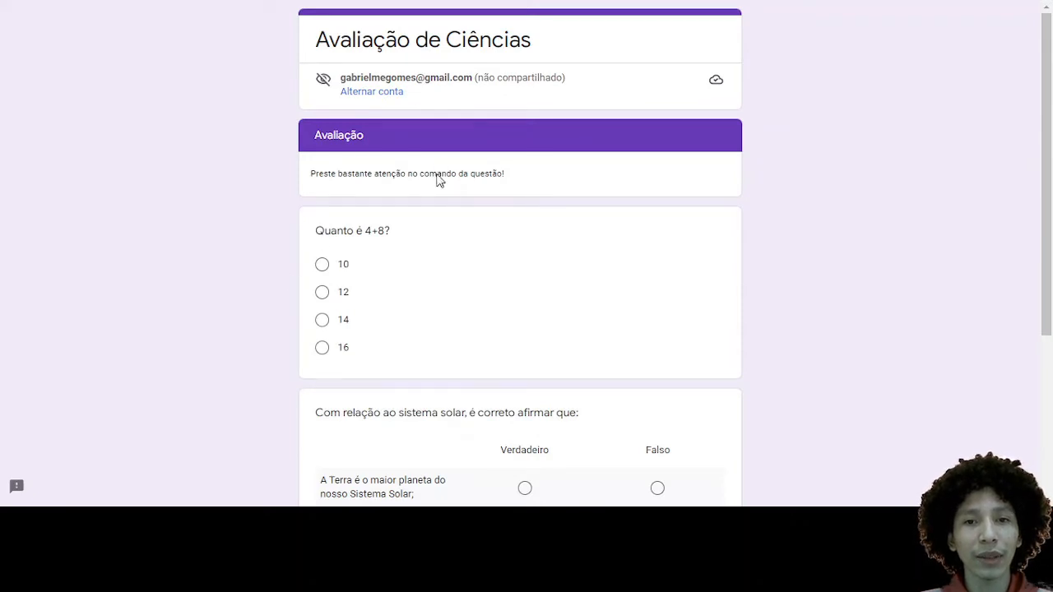
scroll(419, 205, down, 3)
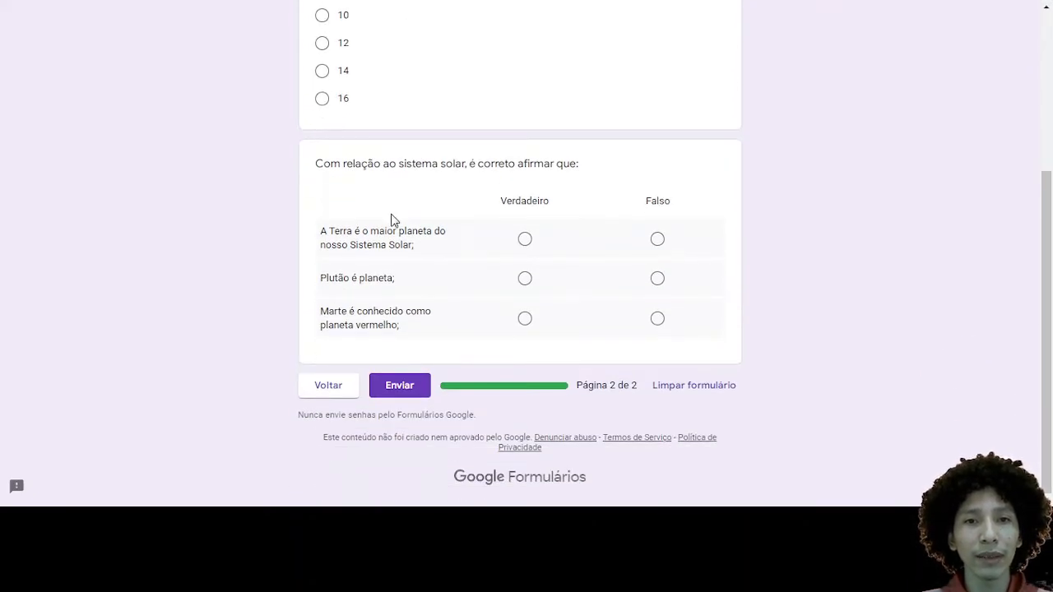
scroll(393, 222, up, 3)
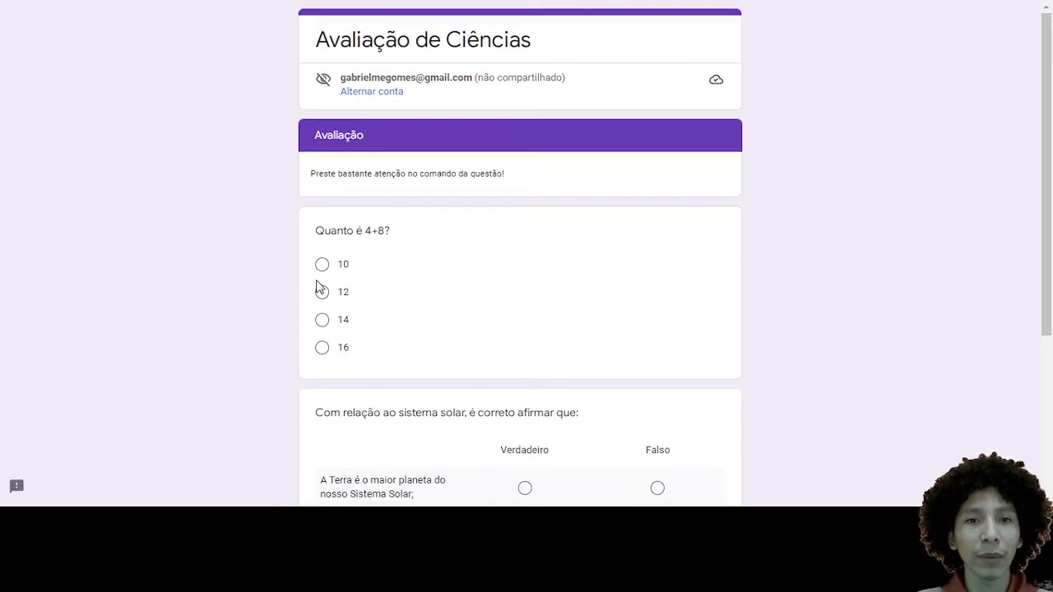
scroll(319, 288, down, 3)
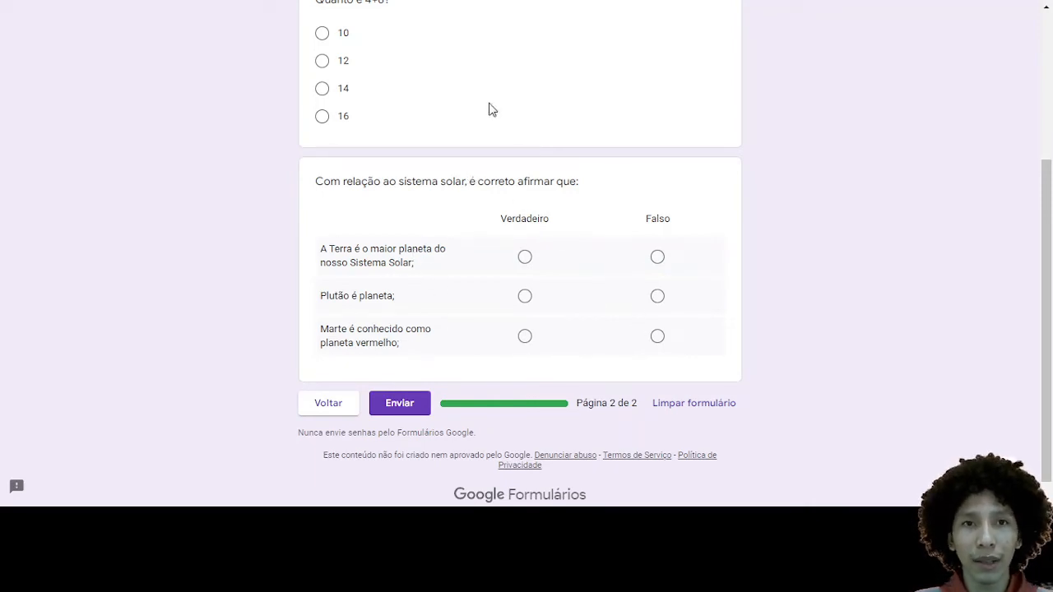
click(144, 0)
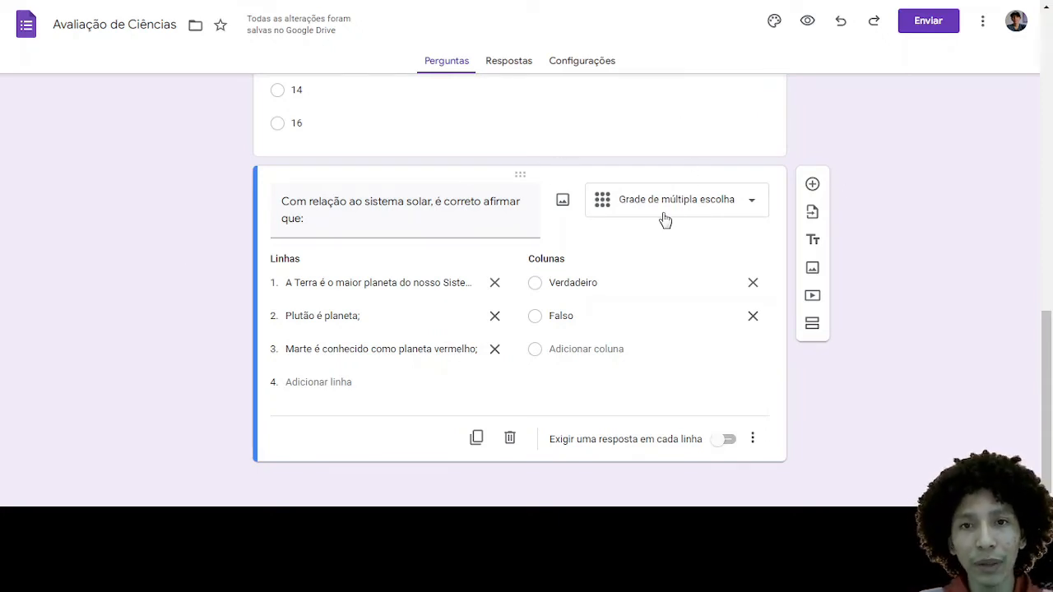
- Add a question below the solar system grid titled "Quais são considerados veículos terrestres:"
click(812, 184)
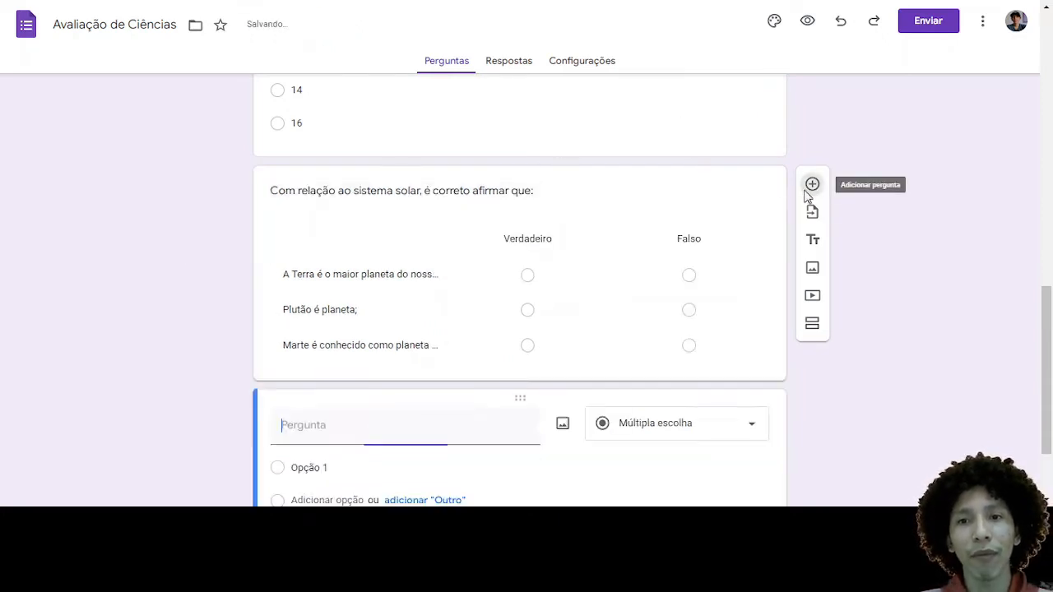
scroll(531, 345, down, 2)
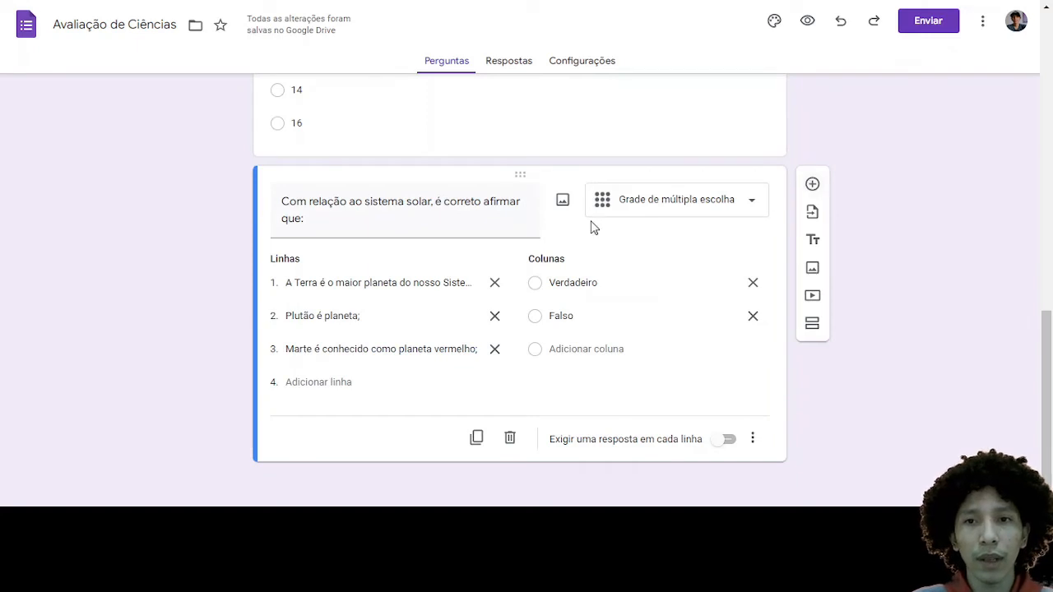
click(812, 186)
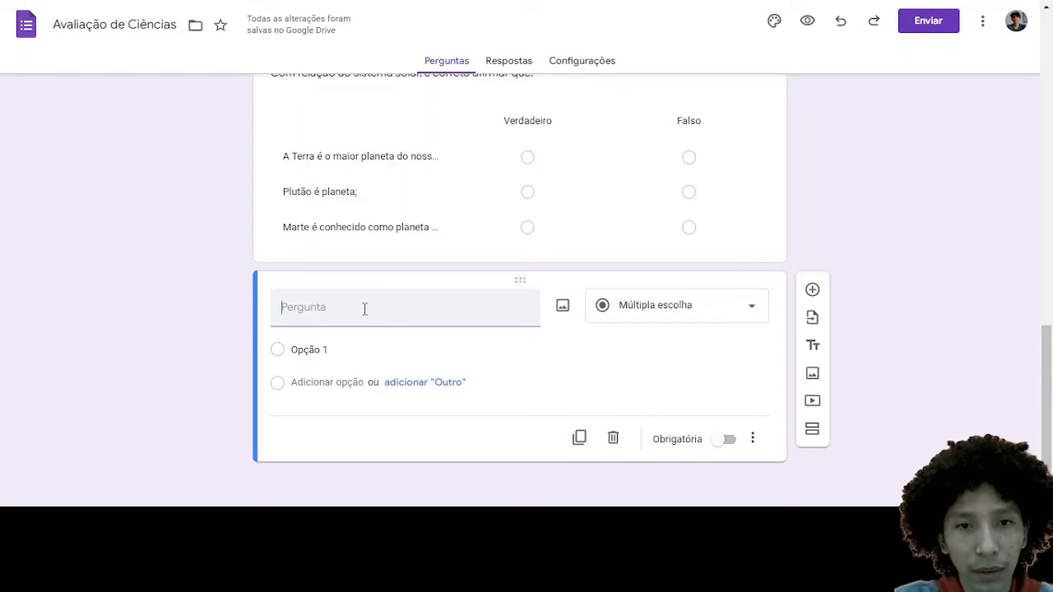
text(Quais são considerados veiculos terrestres)
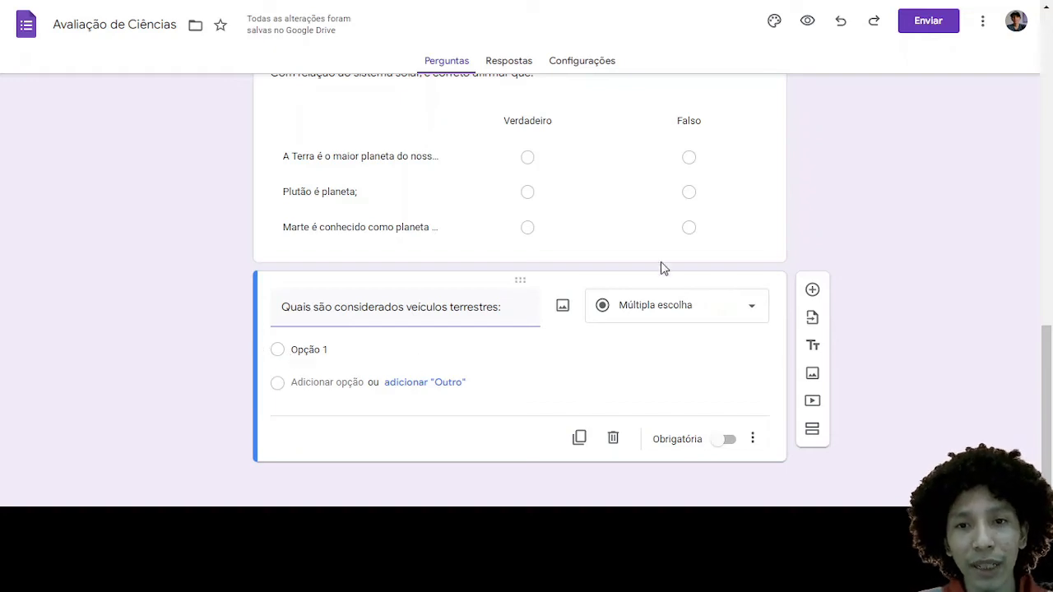
- Change the vehicles question to Caixas de seleção with the options "Bicicleta;", "Moto;", "Barco;", "Avião;" and "Carro;"
click(738, 310)
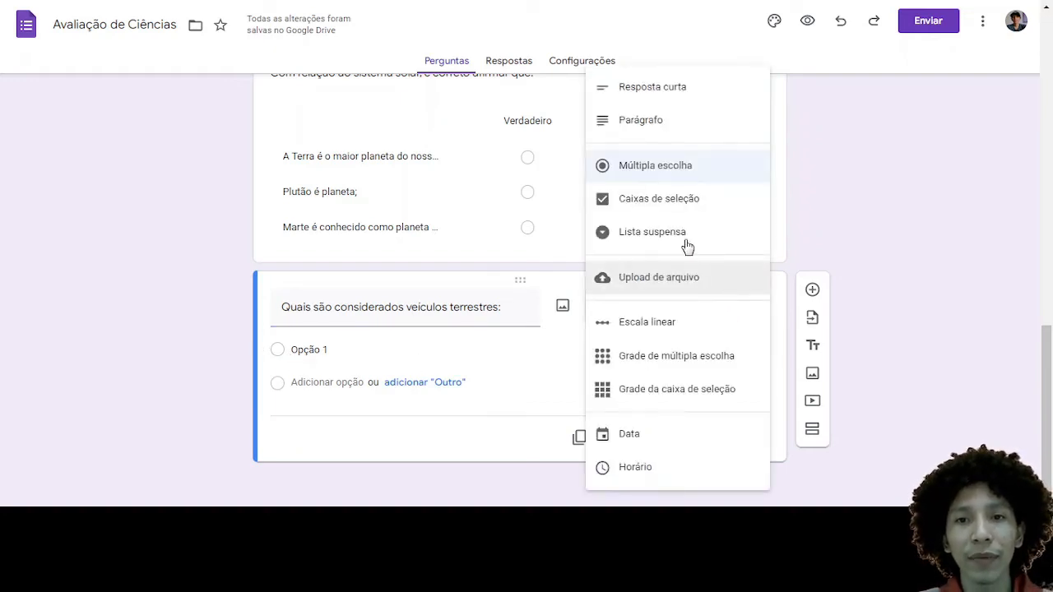
click(656, 210)
click(326, 347)
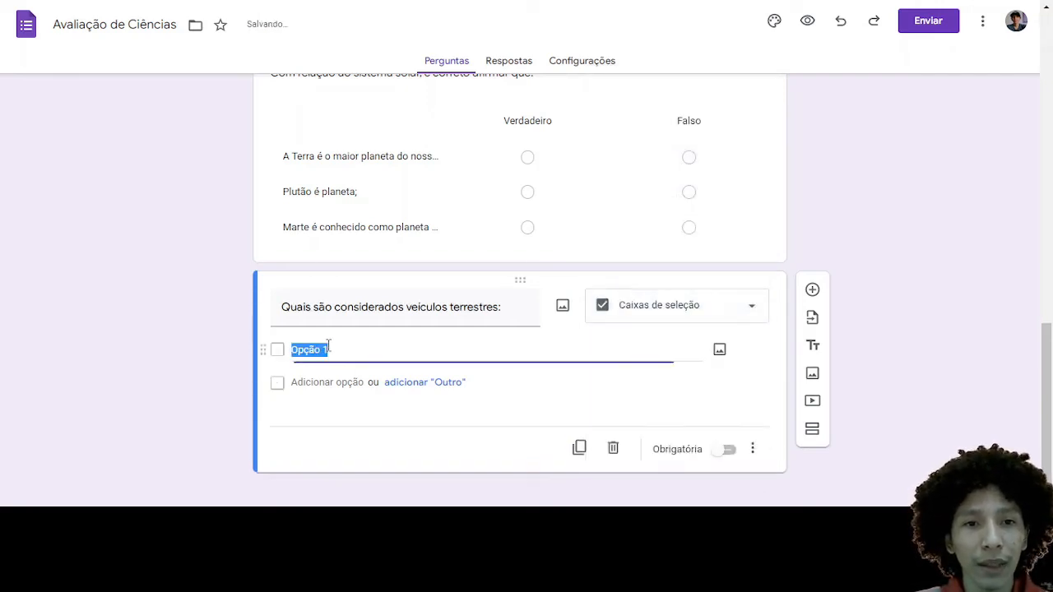
key(BackSpace)
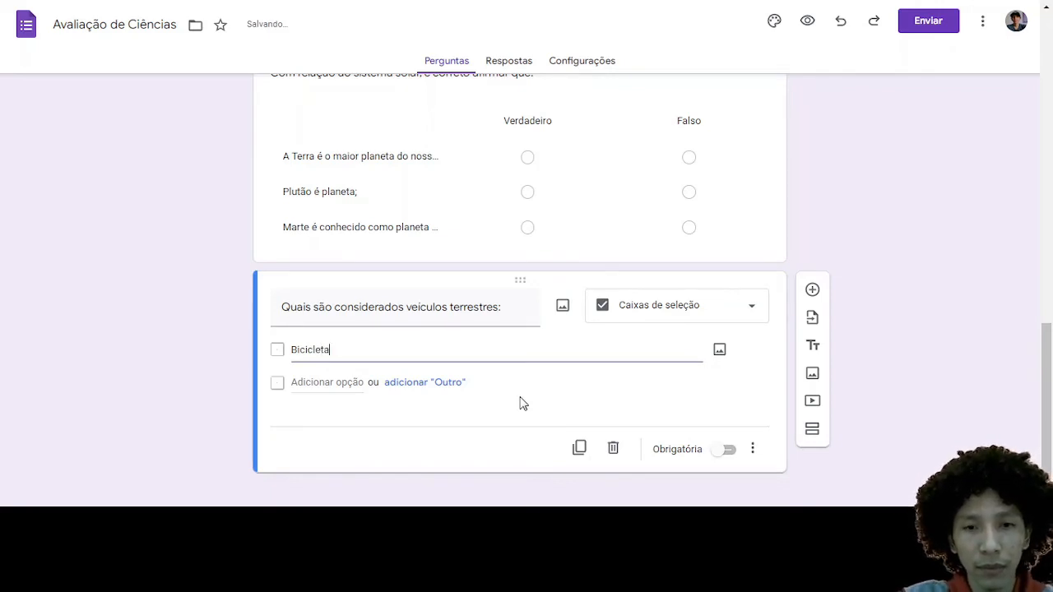
text(; Moto; Barco; Avião; Carro;)
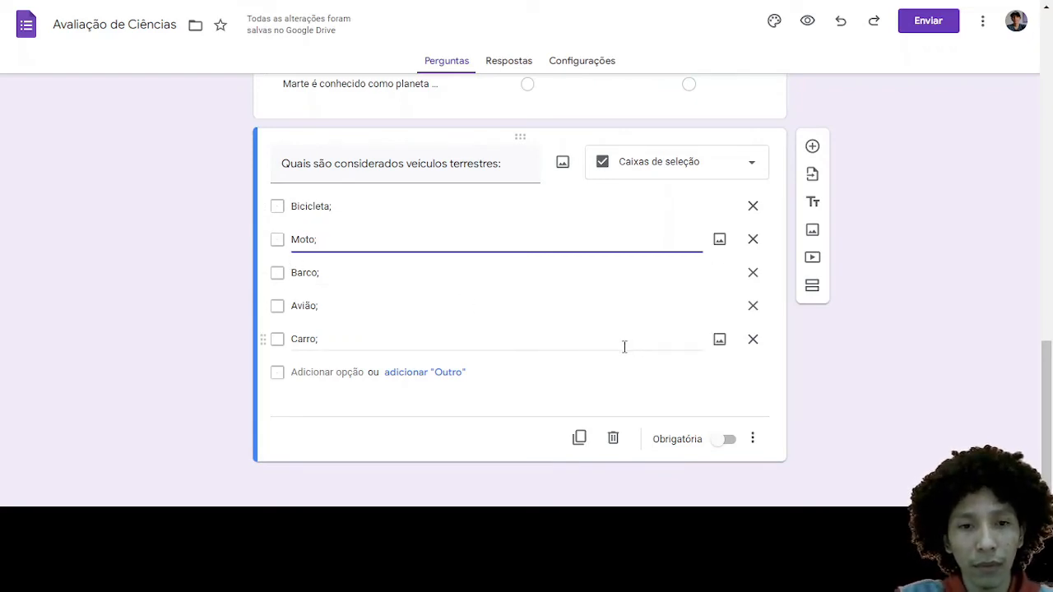
click(208, 308)
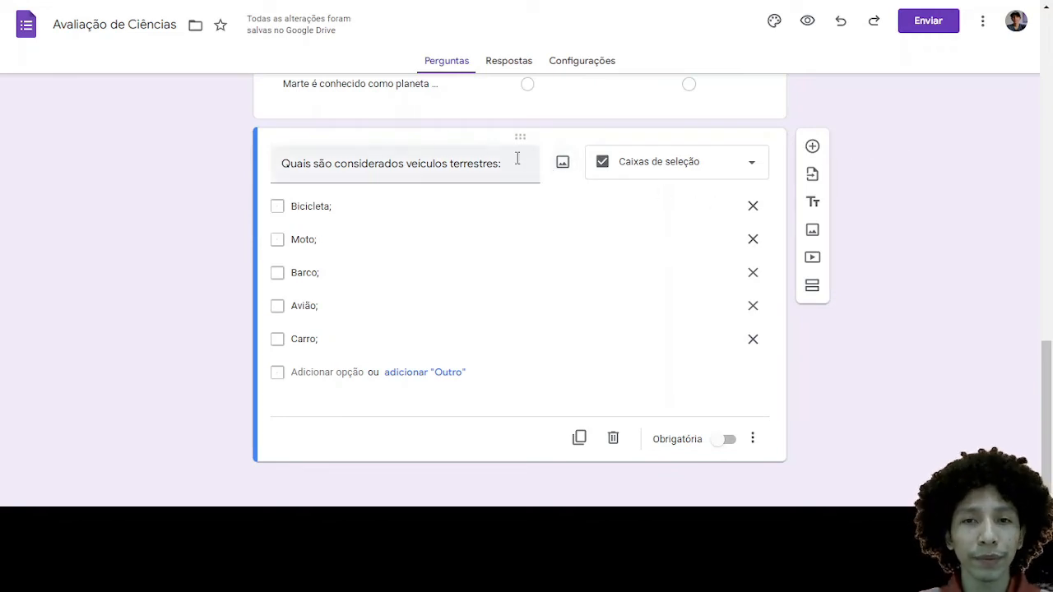
- Add a question below the vehicles question titled "Desenhe a planta da sua casa:"
click(811, 147)
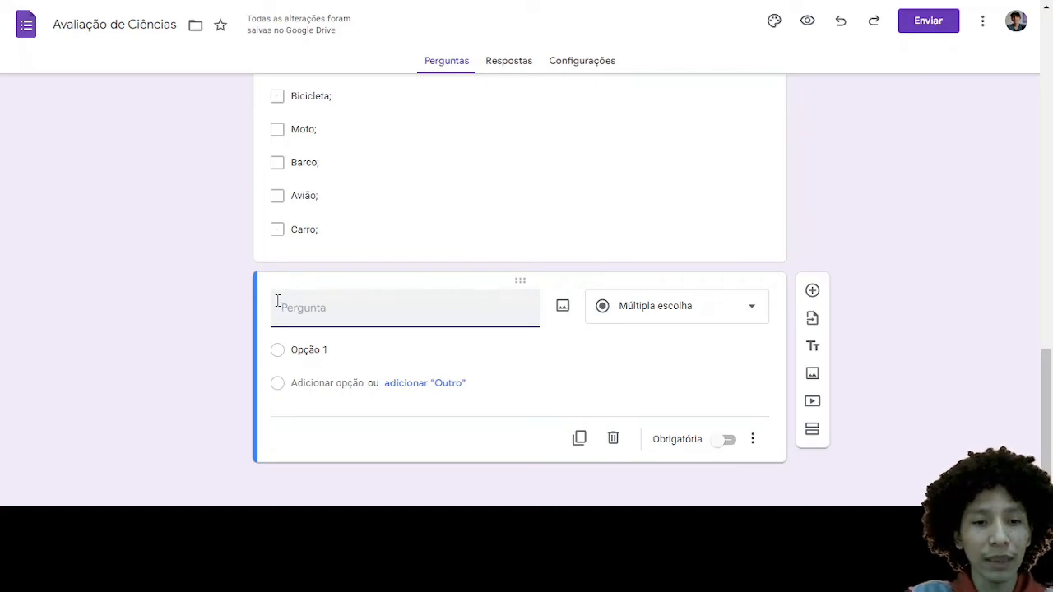
text(Dese)
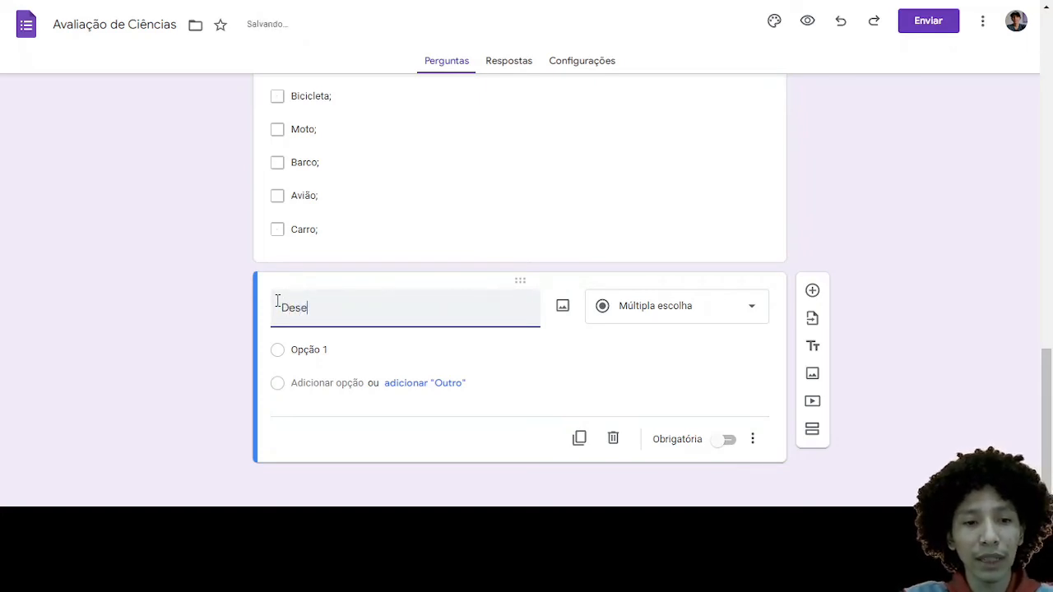
text(nhe planta:)
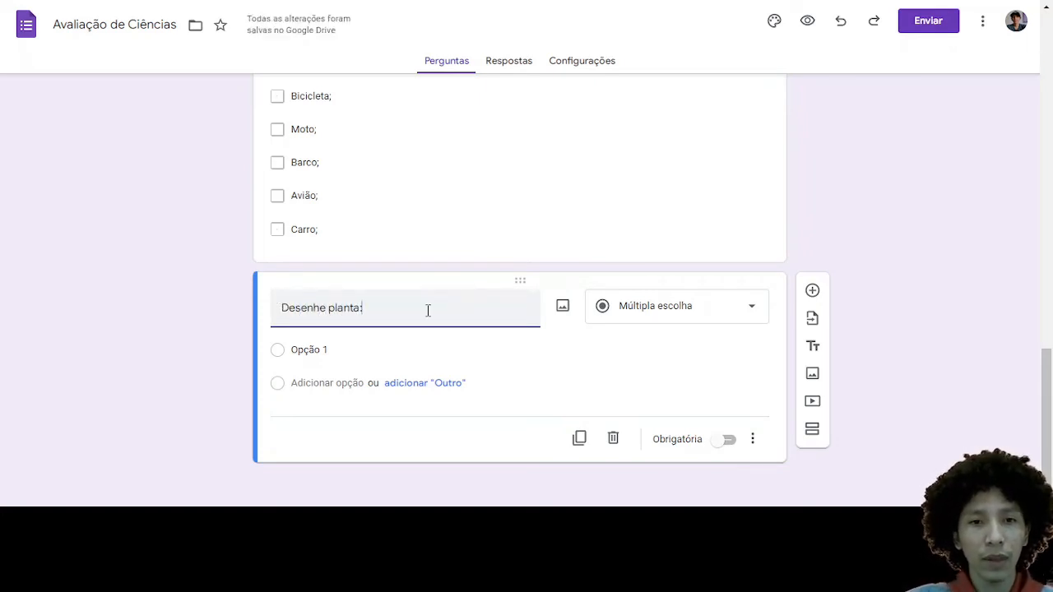
click(329, 307)
text(a)
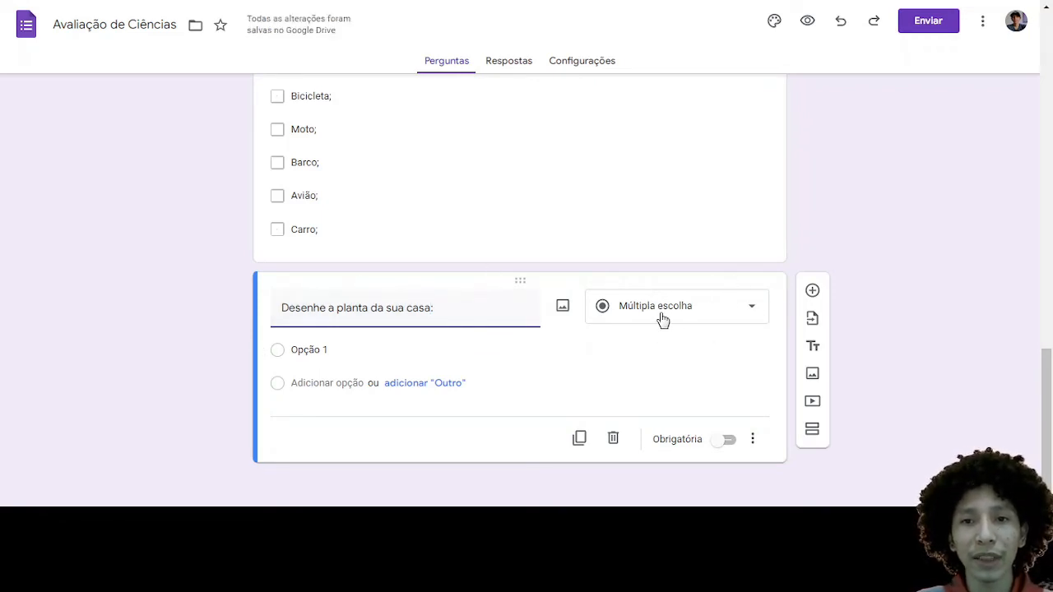
- Change the house plan question to Upload de arquivo and allow participants to upload files to Drive
click(740, 305)
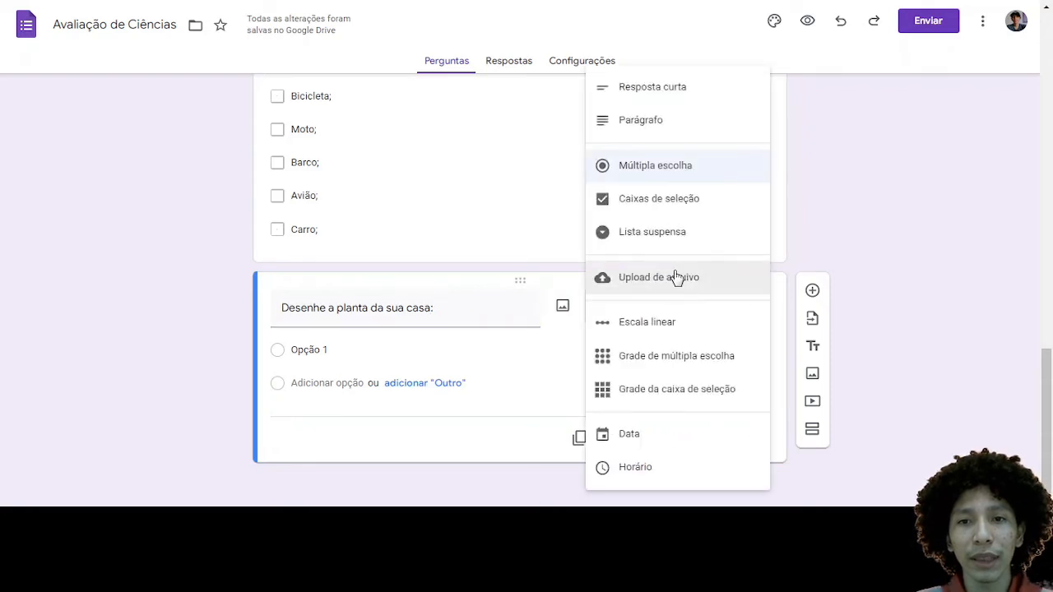
click(623, 288)
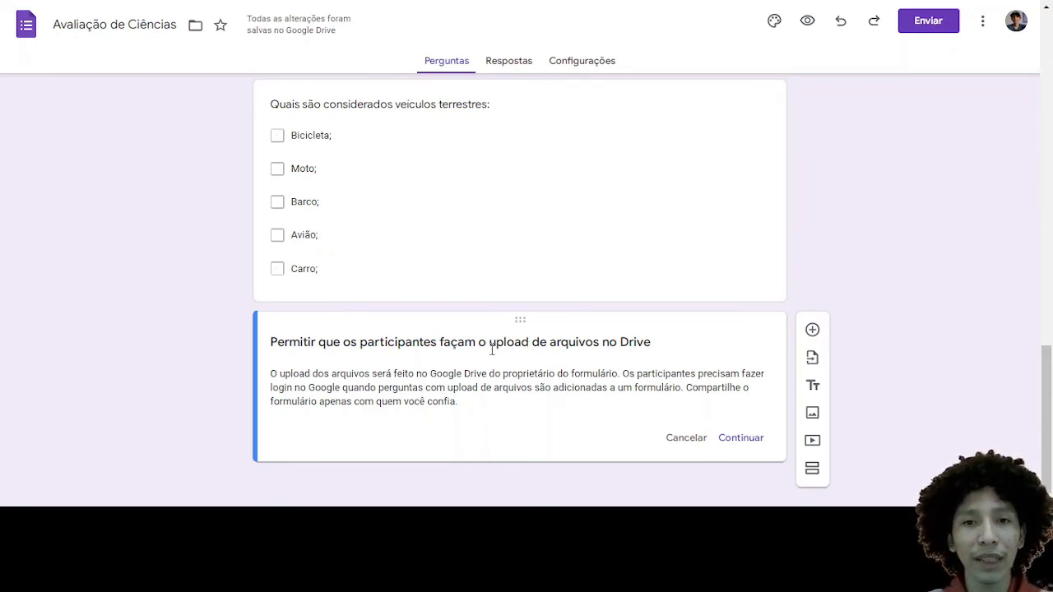
click(730, 440)
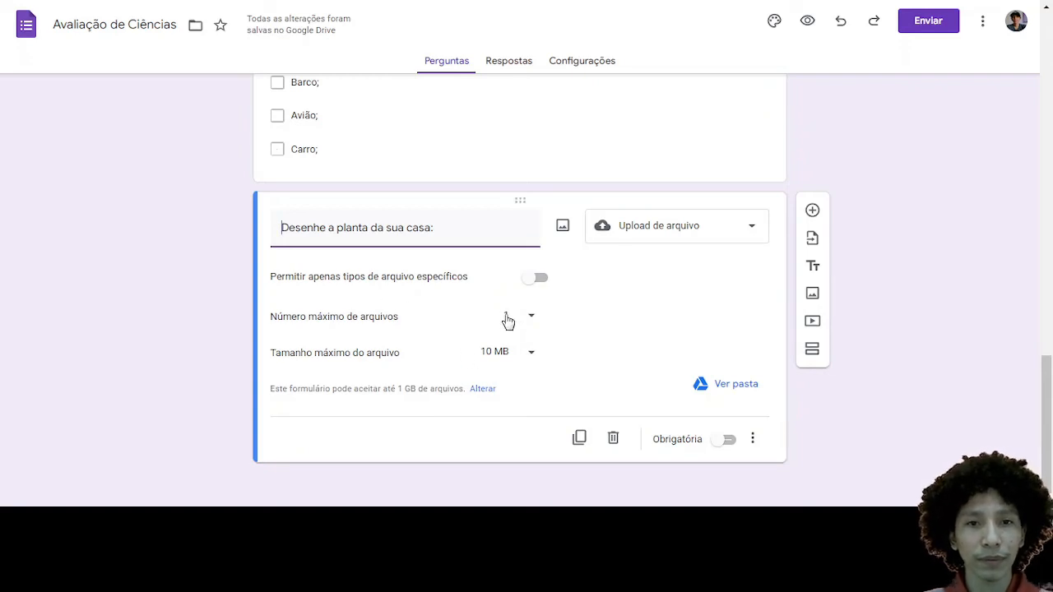
- Add the description "Para adicionar o documento, é necessário uma conta ativa no Google Drive." to the house plan question
click(752, 439)
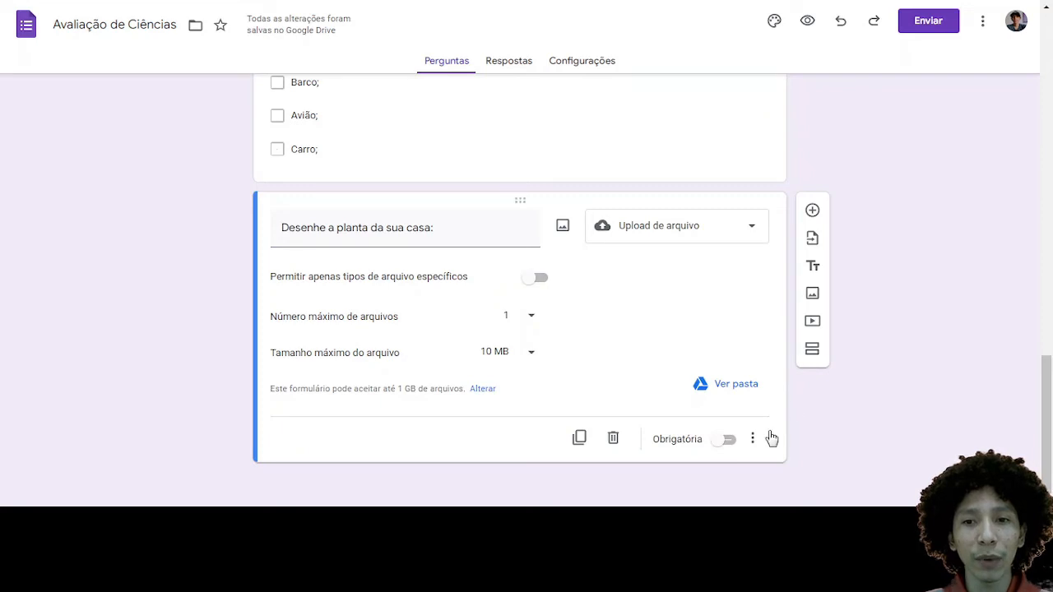
click(753, 442)
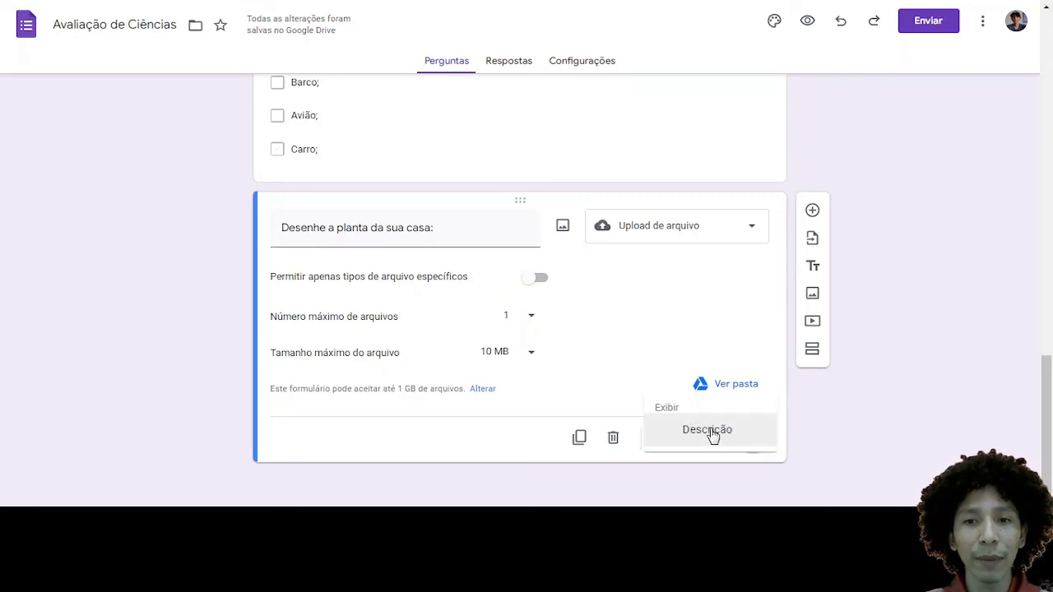
click(712, 435)
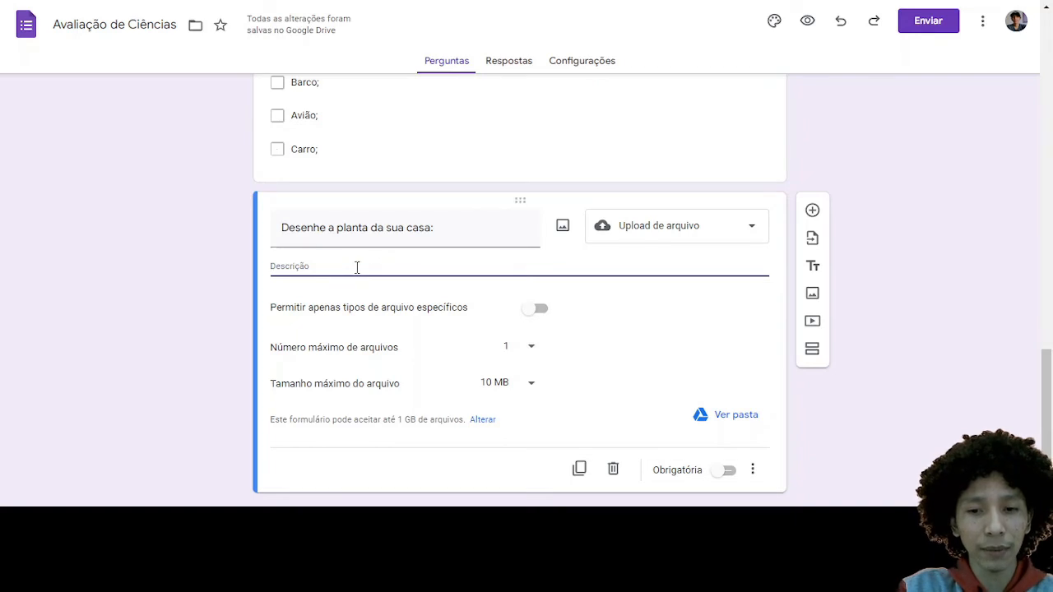
text(Para adicionar o documento, é necessário uma conta ativa no Google Drive.)
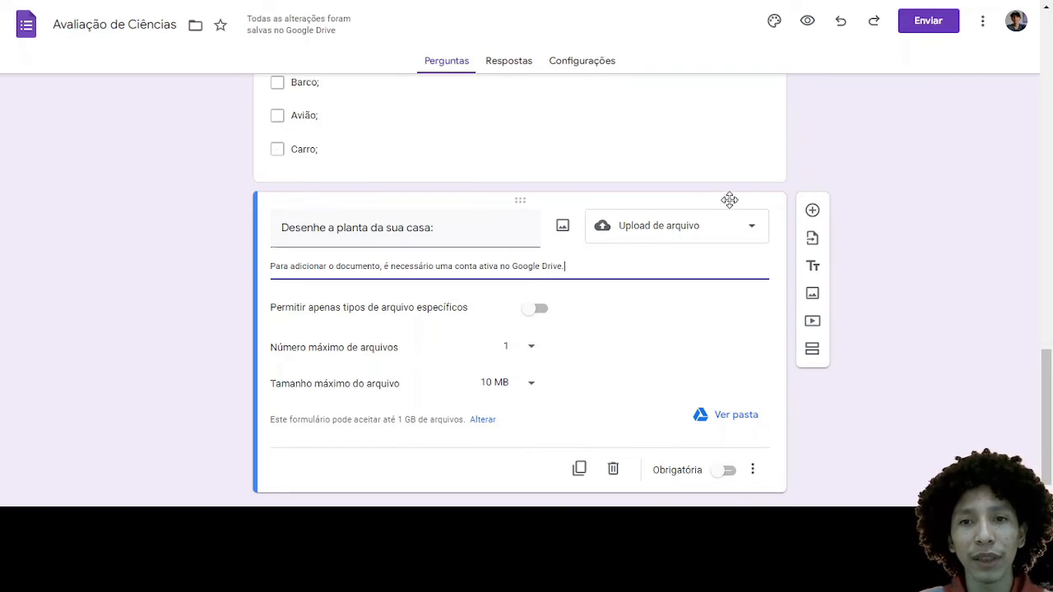
- Add a question below the file upload question titled "Indique a região em que você mora:"
click(813, 211)
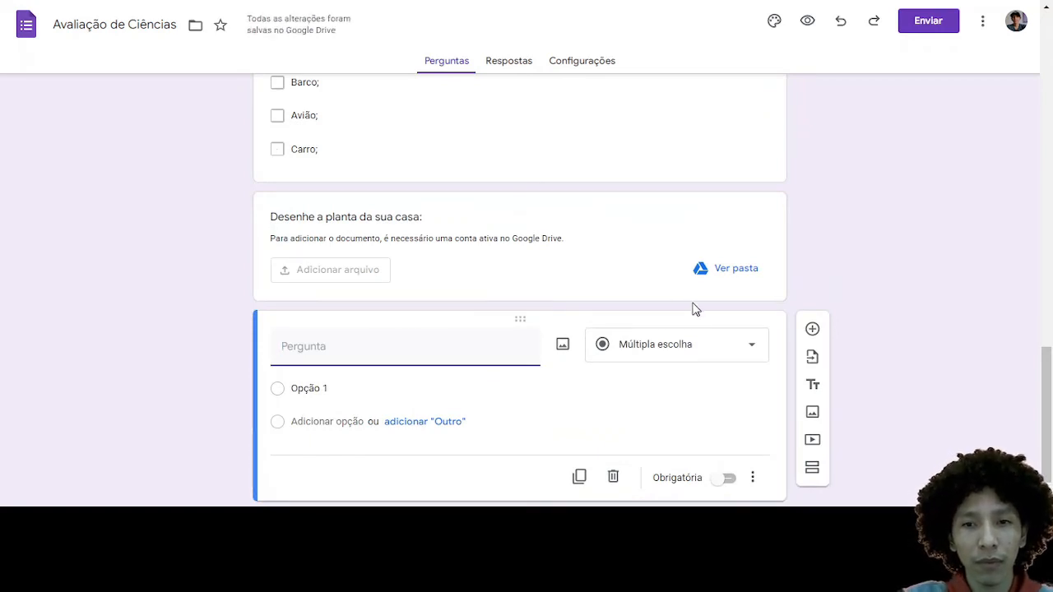
scroll(533, 434, down, 1)
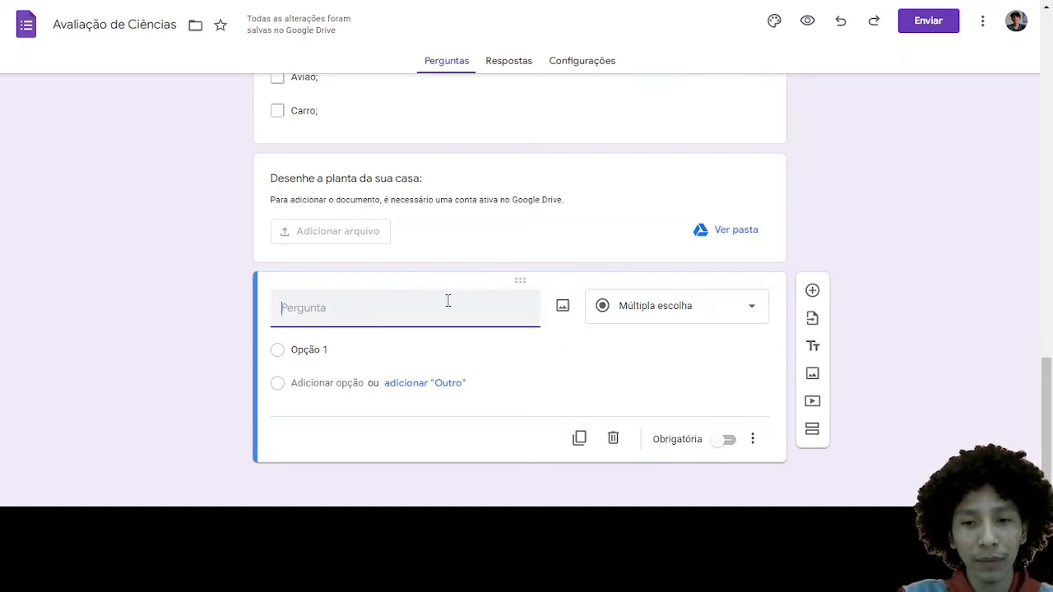
text(Indique a região em que você mora:)
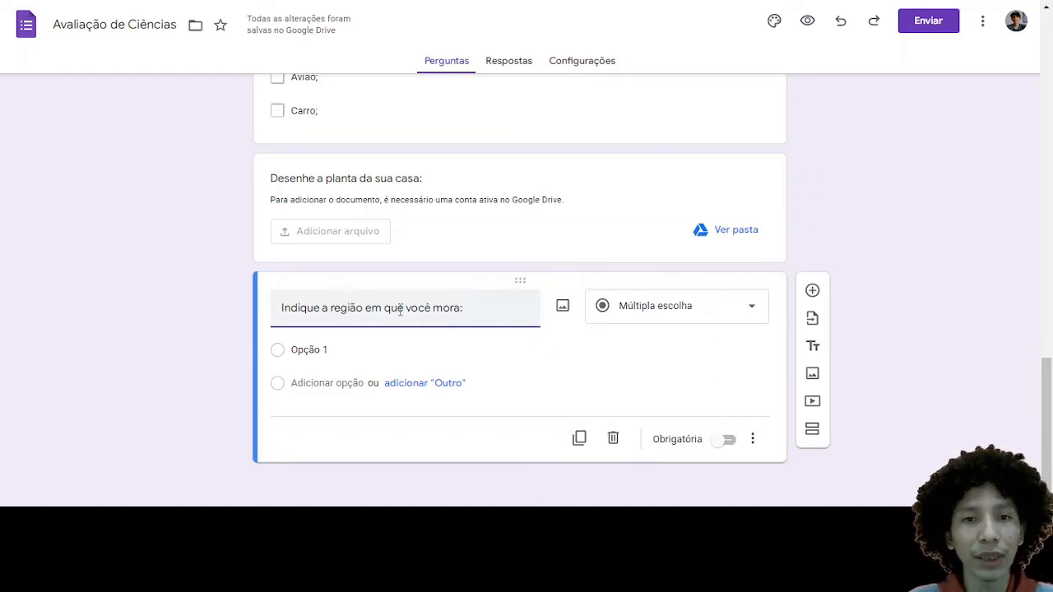
- Insert the map of Brazil, images.png, from Google Drive into the region question
click(562, 307)
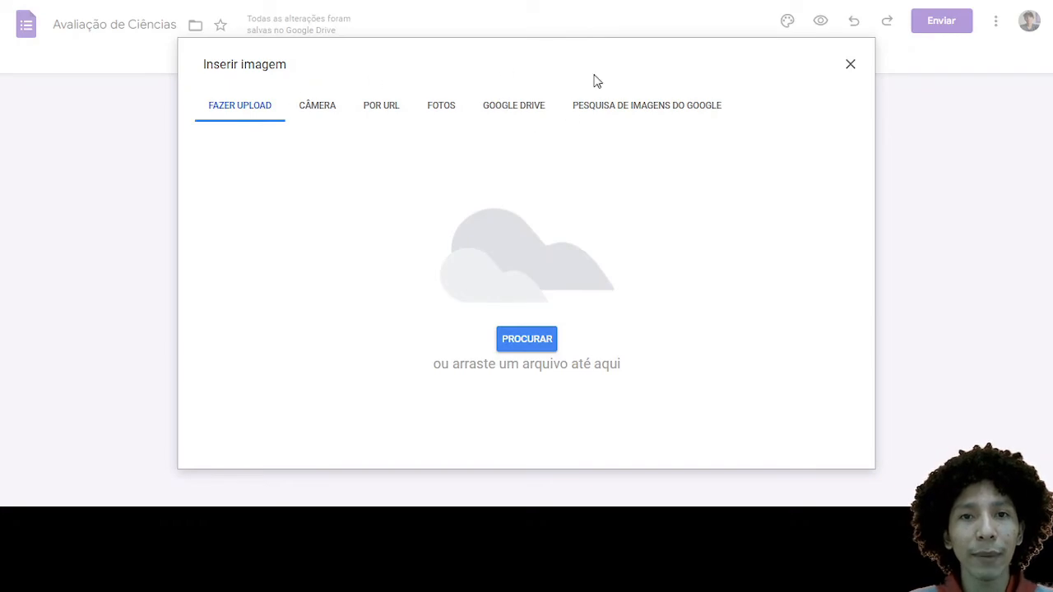
click(508, 109)
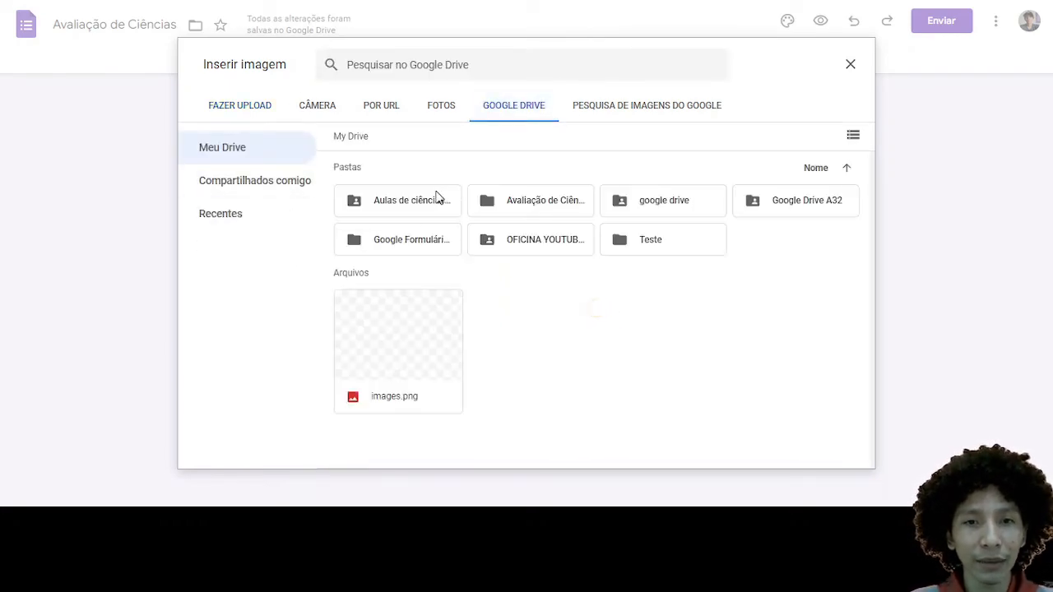
click(409, 339)
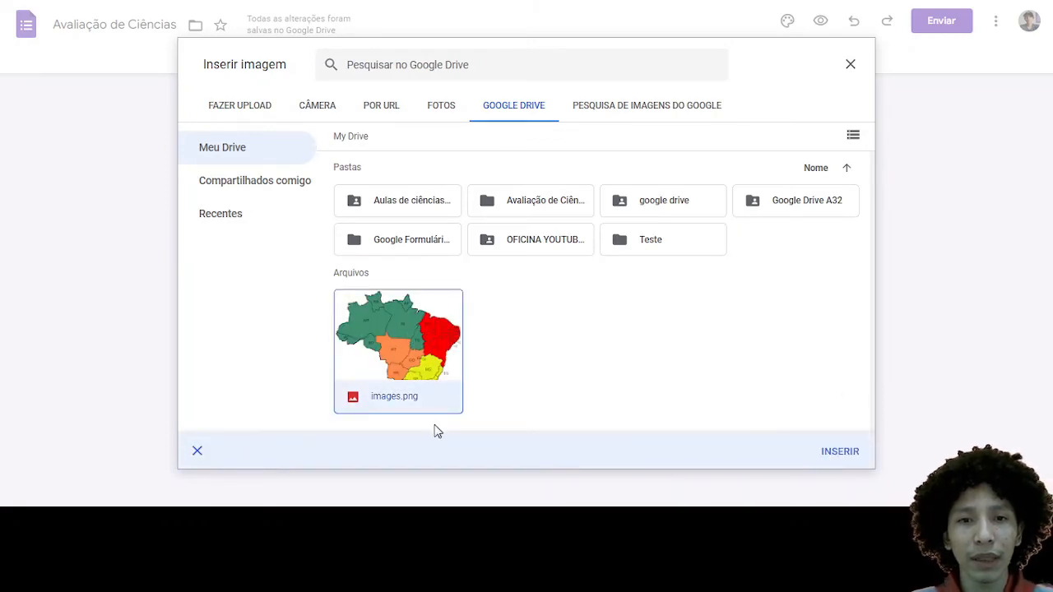
click(840, 452)
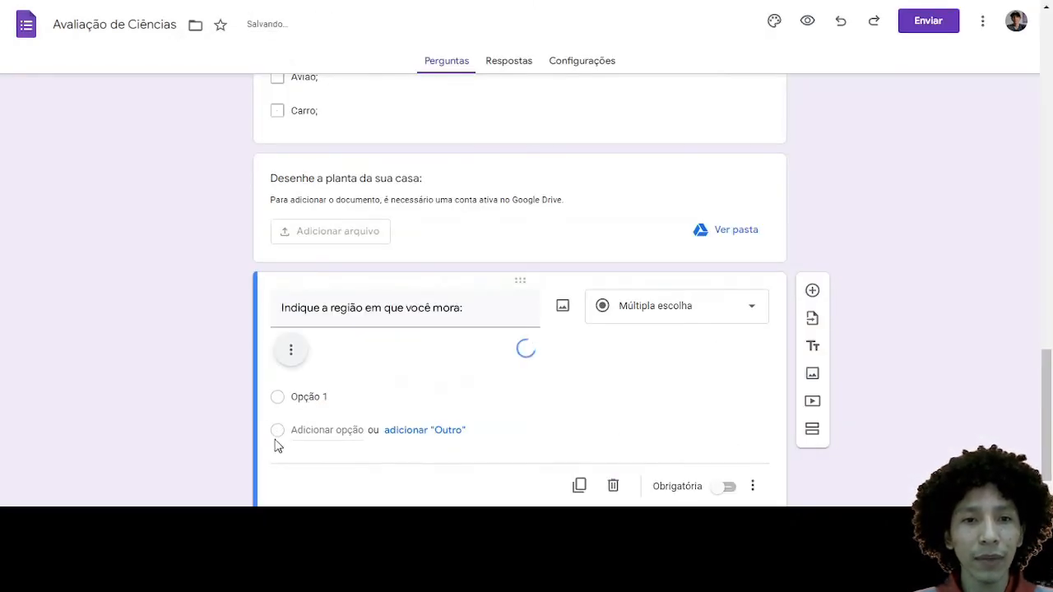
scroll(500, 314, down, 3)
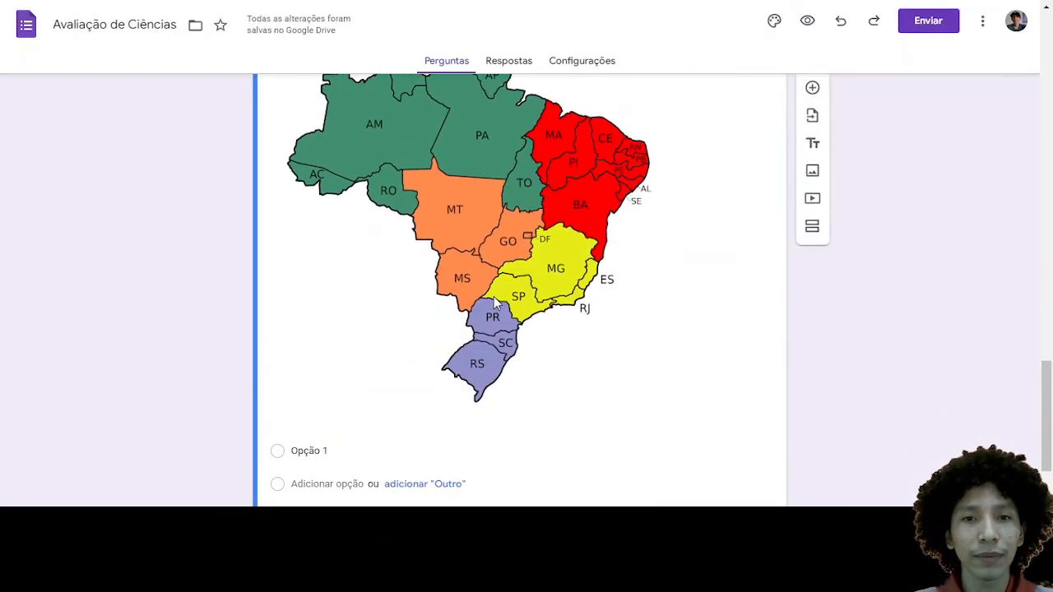
- Shrink the map of Brazil in the region question to about two thirds of its size, keeping its proportions
scroll(495, 302, down, 1)
scroll(497, 284, up, 3)
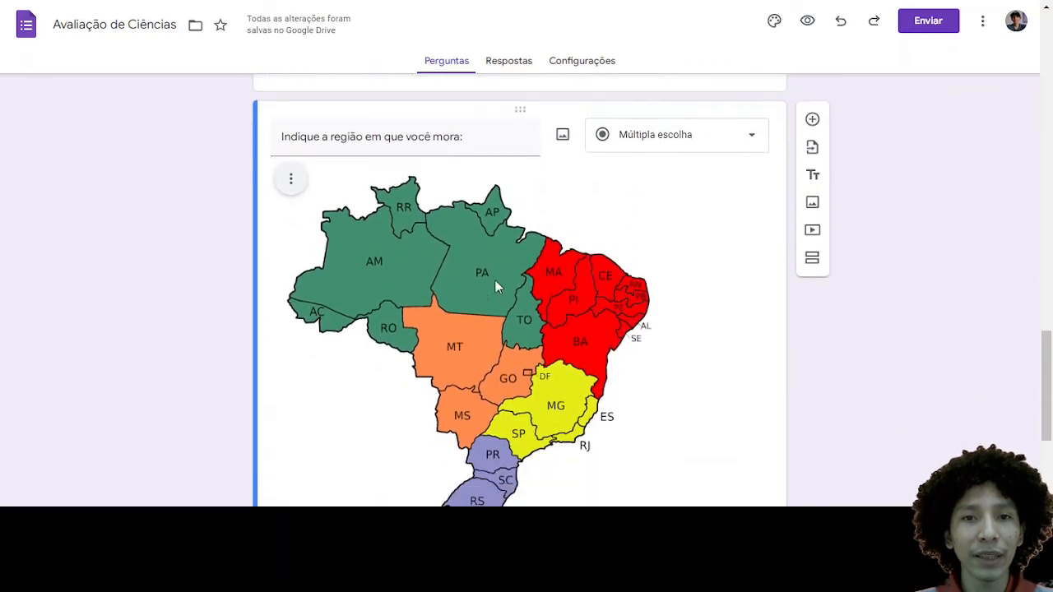
scroll(495, 285, down, 1)
click(493, 279)
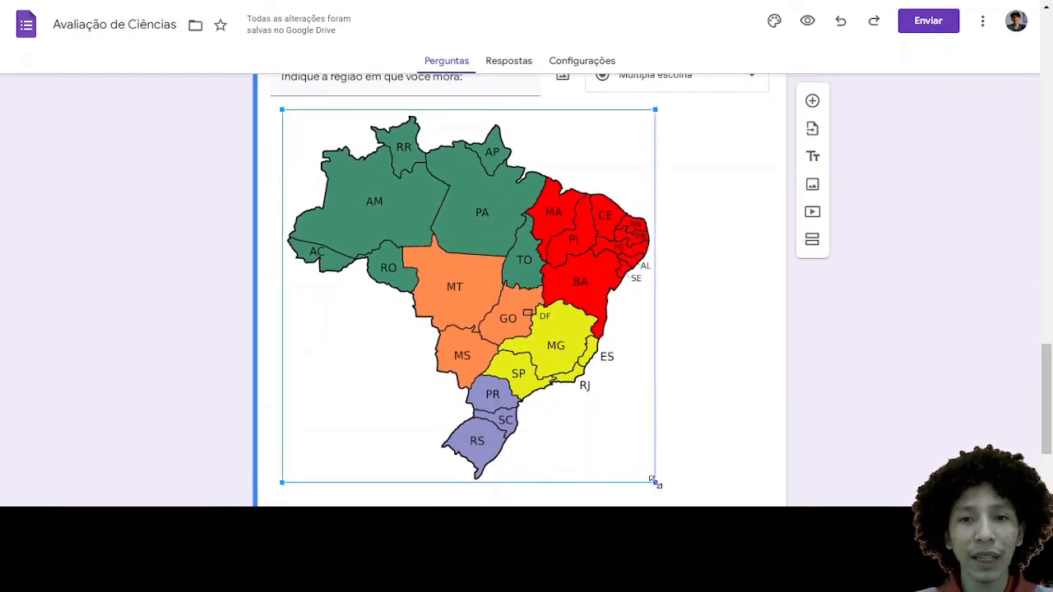
drag(655, 482, 533, 359)
scroll(520, 324, down, 1)
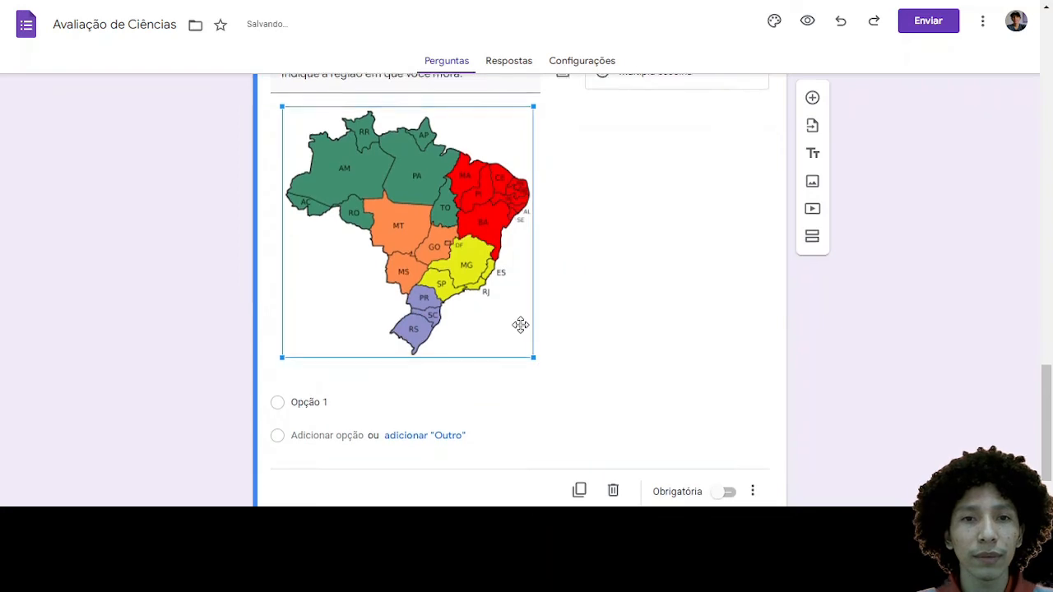
- Review the region question's title, resized map and colour answer options
scroll(519, 324, up, 4)
scroll(517, 324, down, 2)
scroll(516, 323, down, 1)
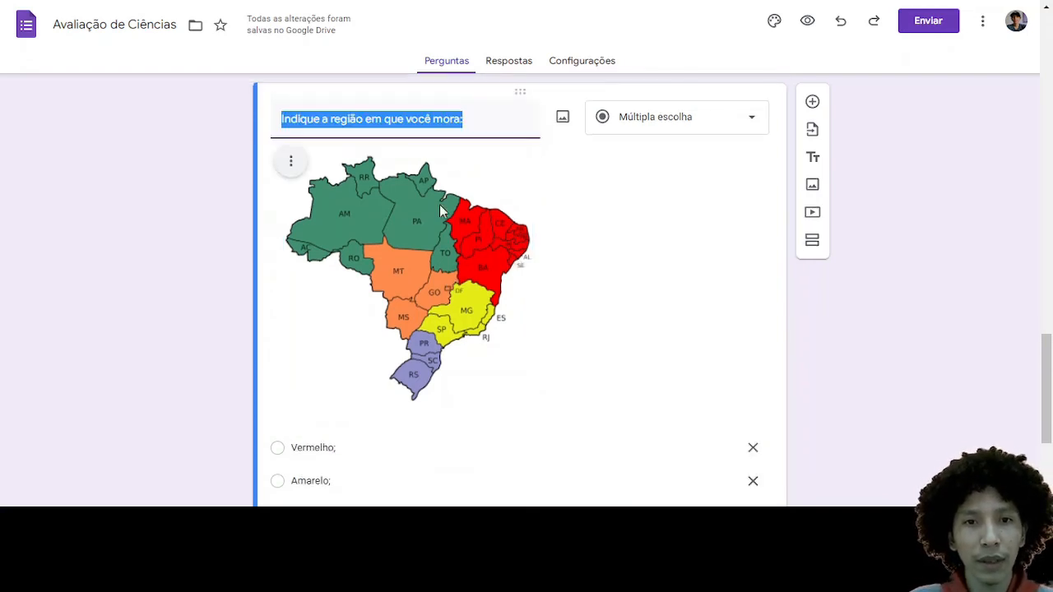
scroll(436, 212, down, 2)
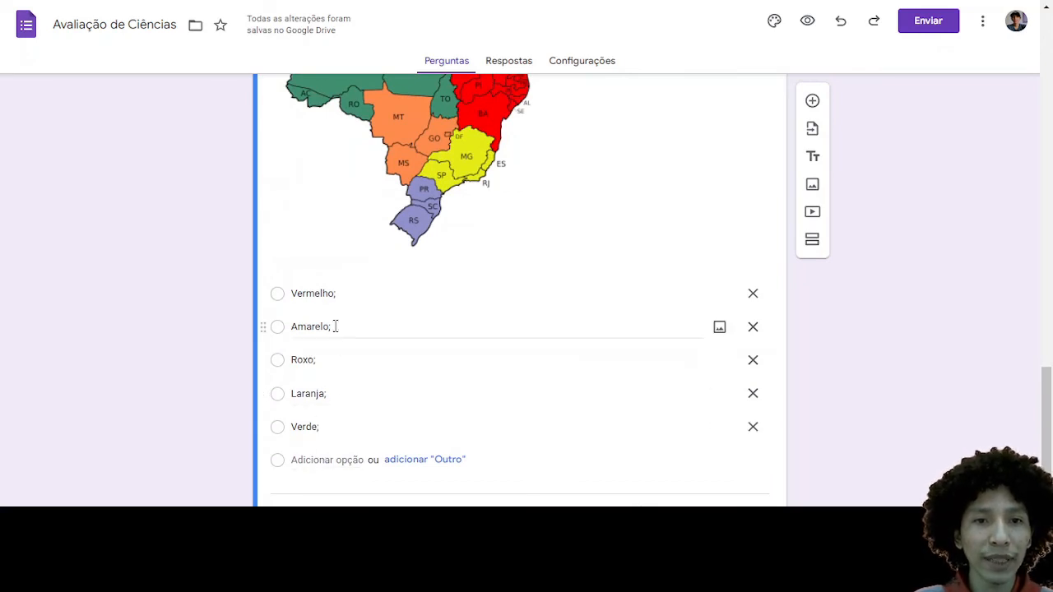
scroll(350, 313, up, 1)
scroll(352, 315, down, 2)
scroll(356, 325, up, 3)
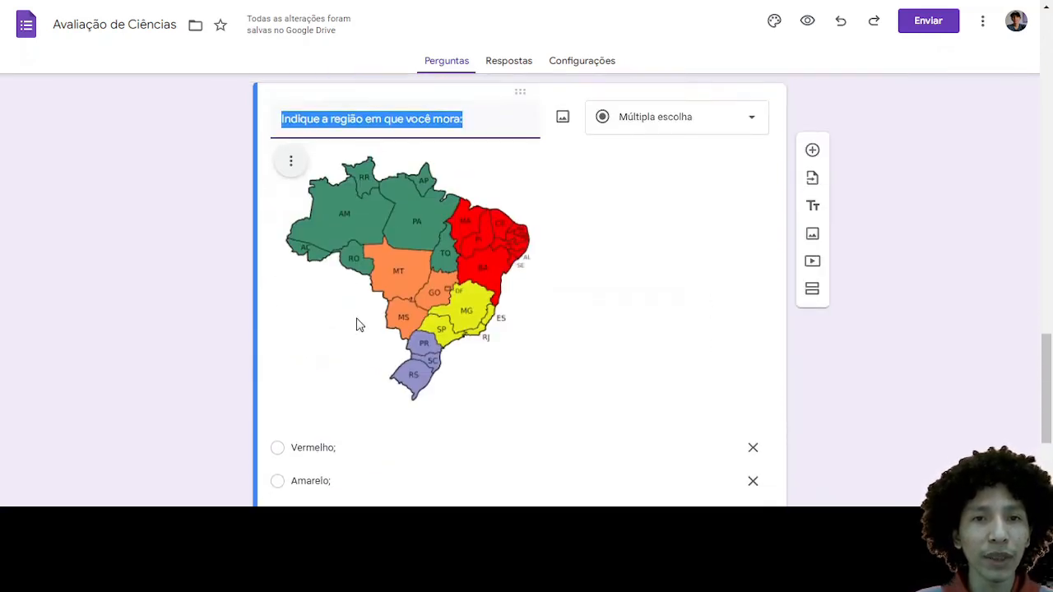
- Choose Múltipla escolha as the region question's type and check its colour options against the map
scroll(356, 325, up, 3)
click(641, 348)
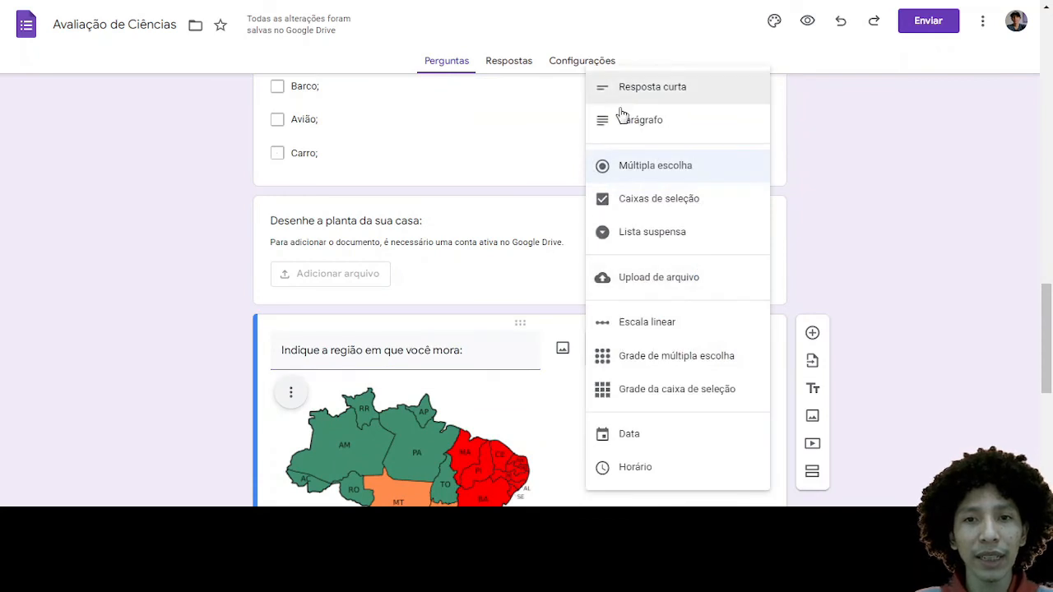
click(642, 168)
scroll(414, 384, down, 5)
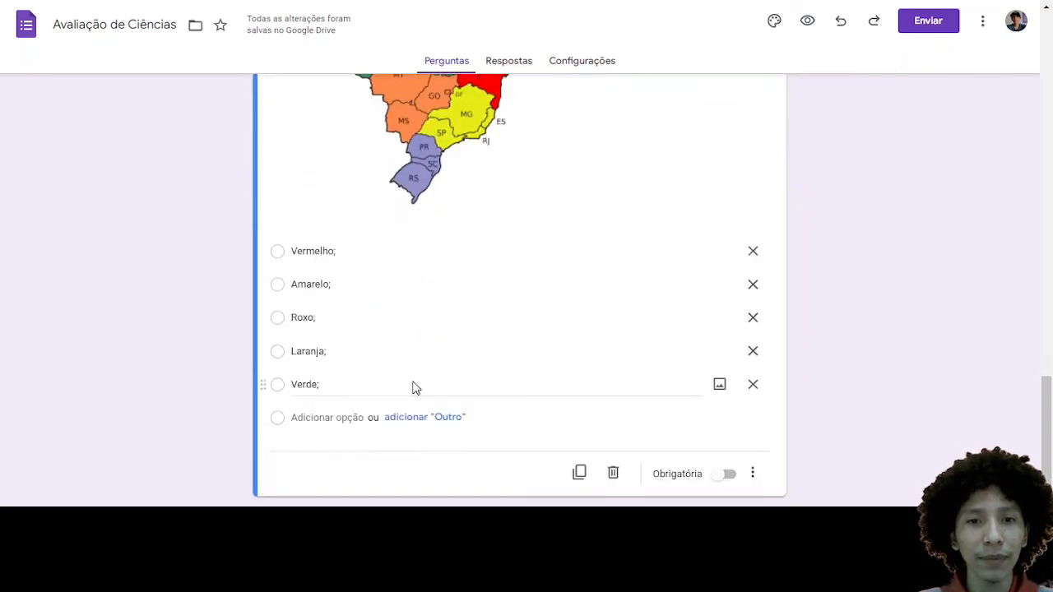
scroll(449, 336, up, 3)
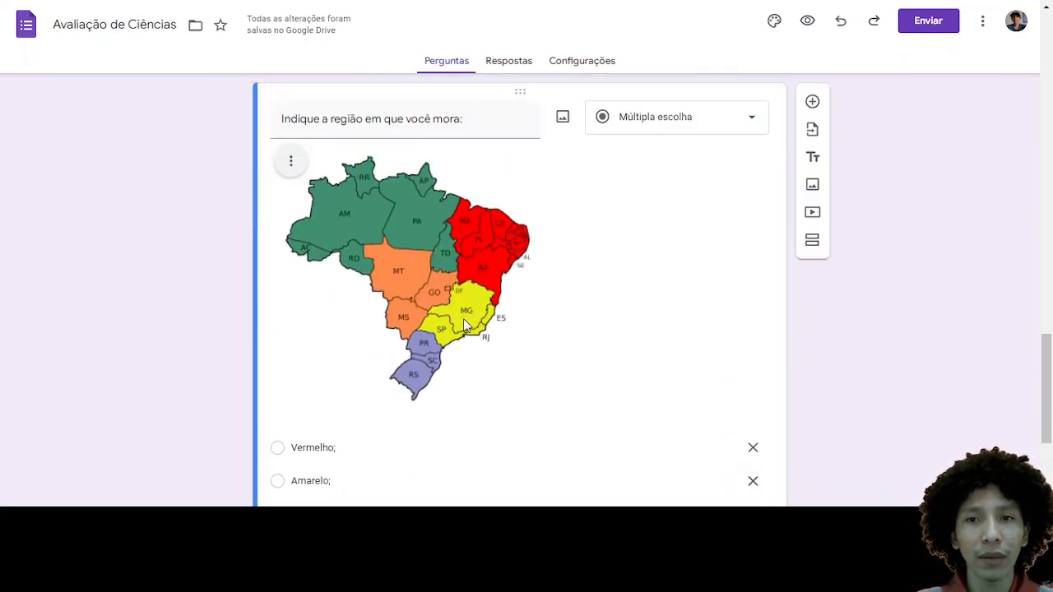
- Add a Parágrafo question below the region question titled "Qual a importância da preservação da Amazônia."
click(812, 102)
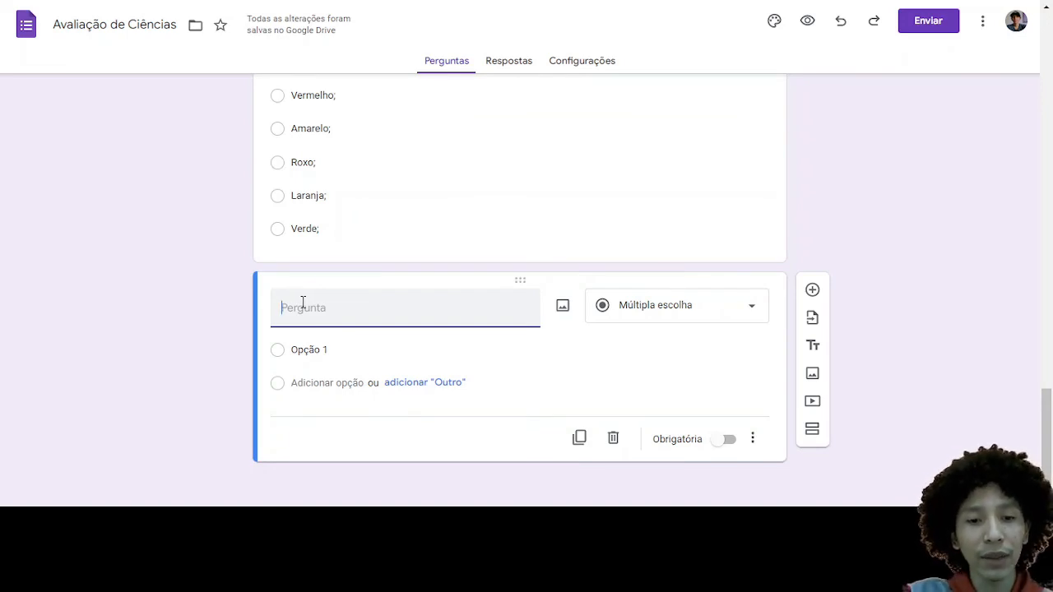
text(Qual a importância da preservação da Amazônia.)
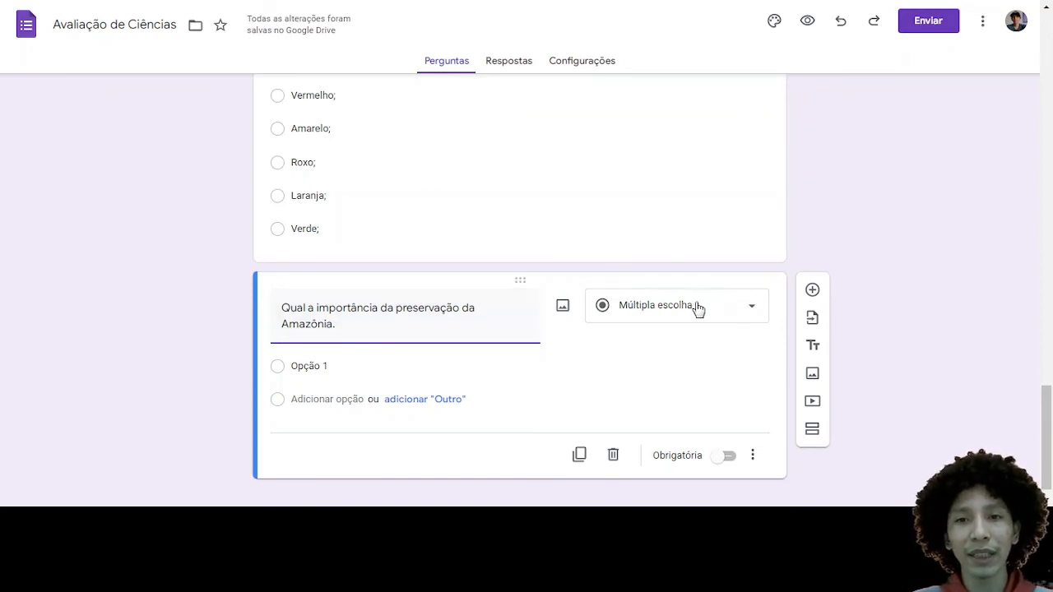
click(736, 306)
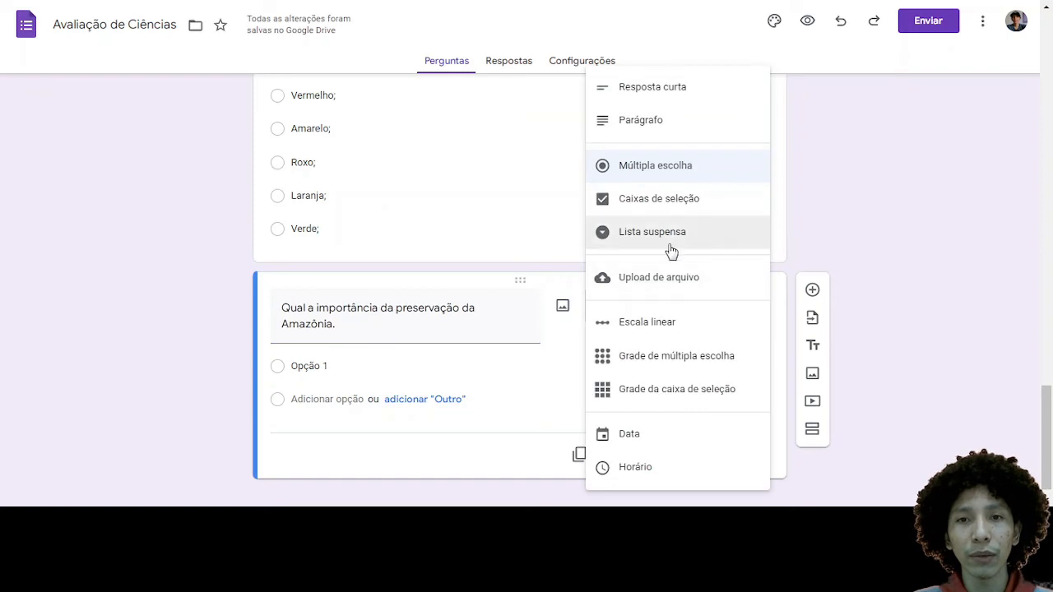
click(658, 130)
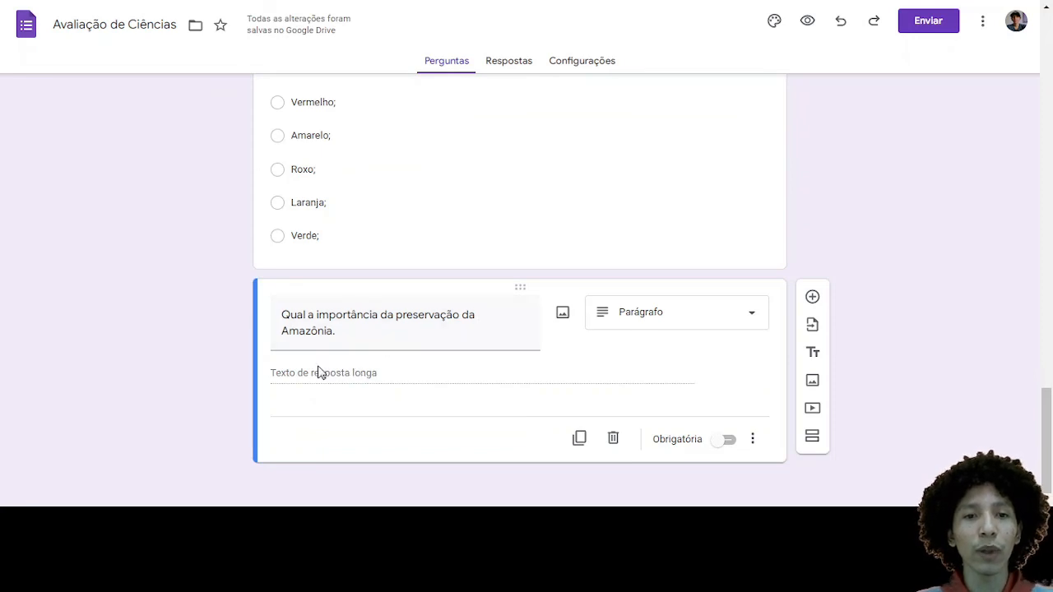
click(743, 312)
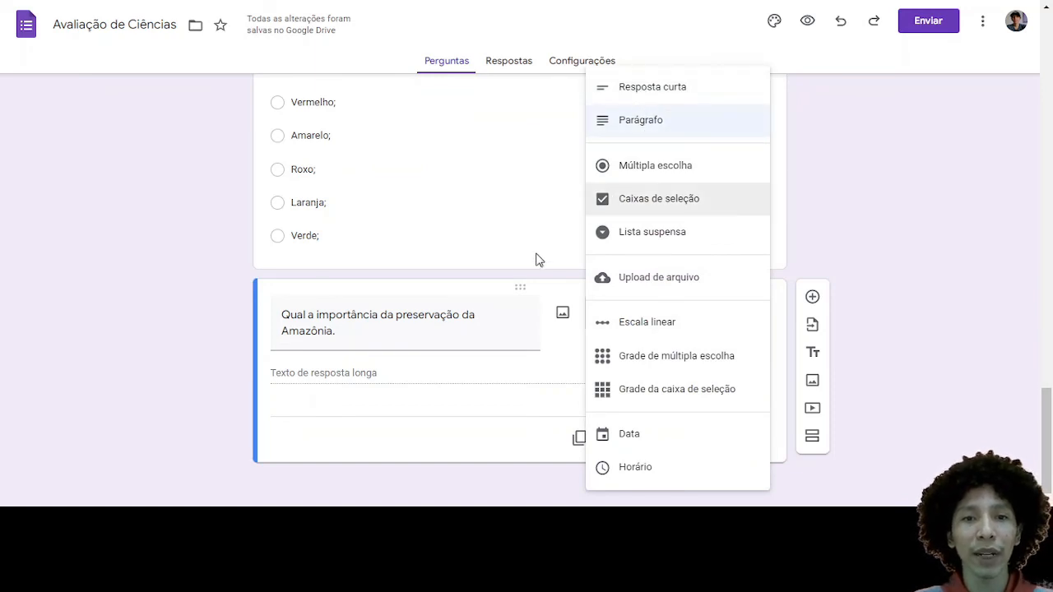
click(415, 398)
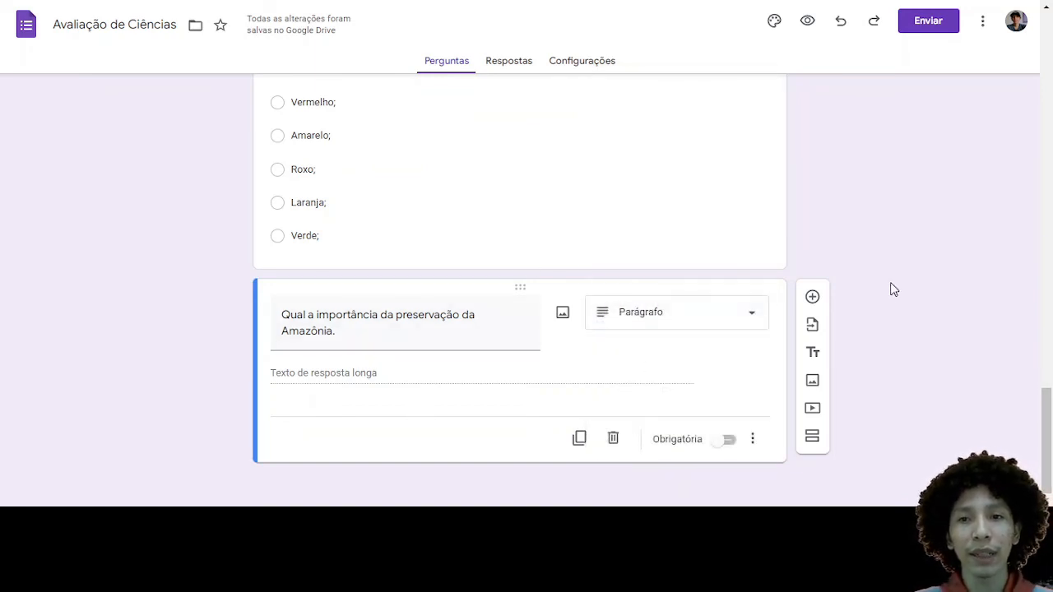
- Add a Data question below the Amazônia question titled "Em que dia foi proclamado a independência do Brasil:"
click(812, 297)
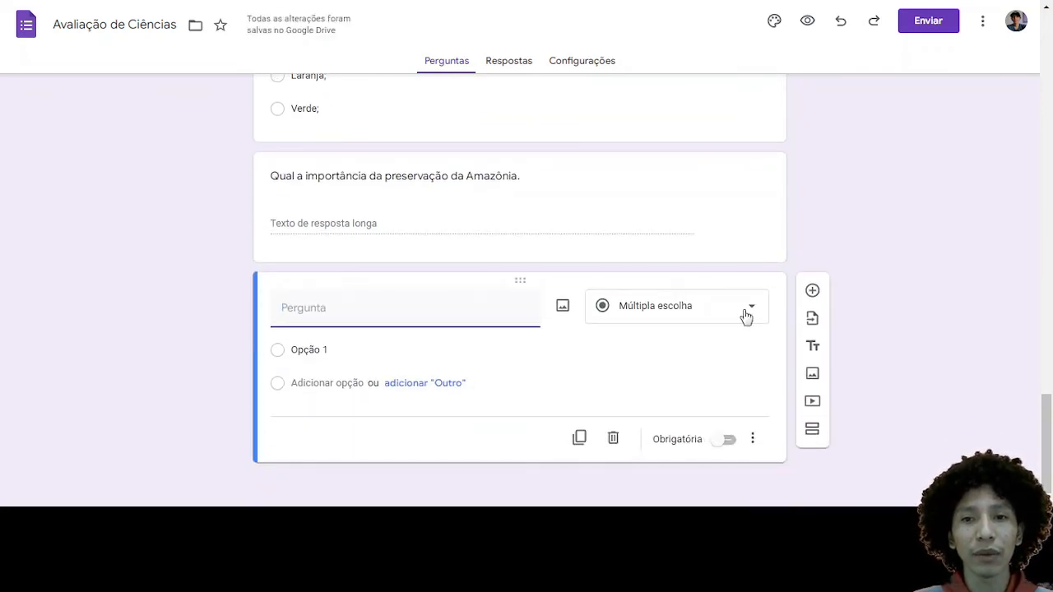
click(746, 316)
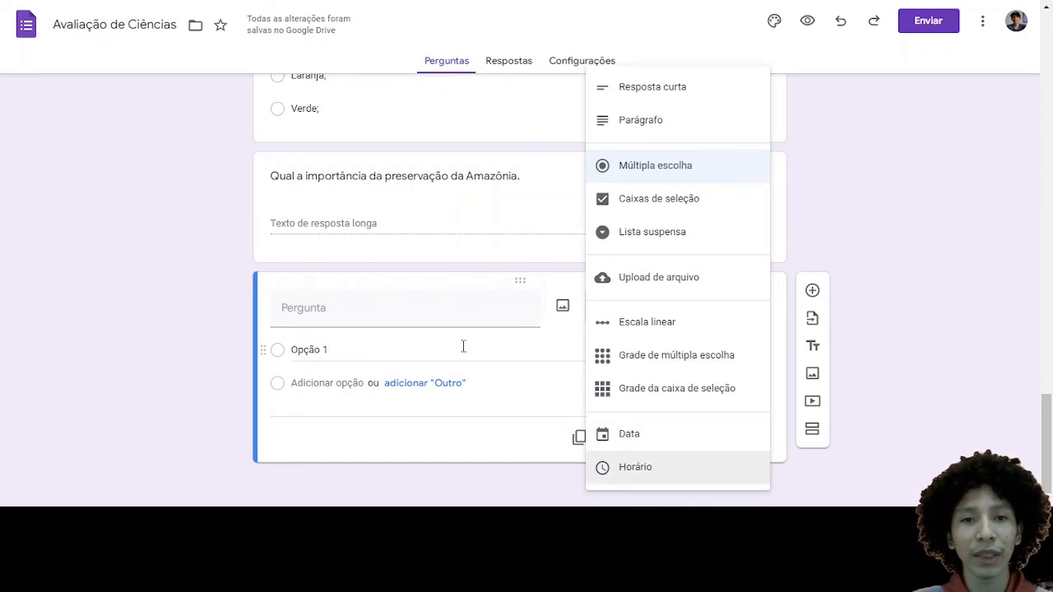
click(402, 318)
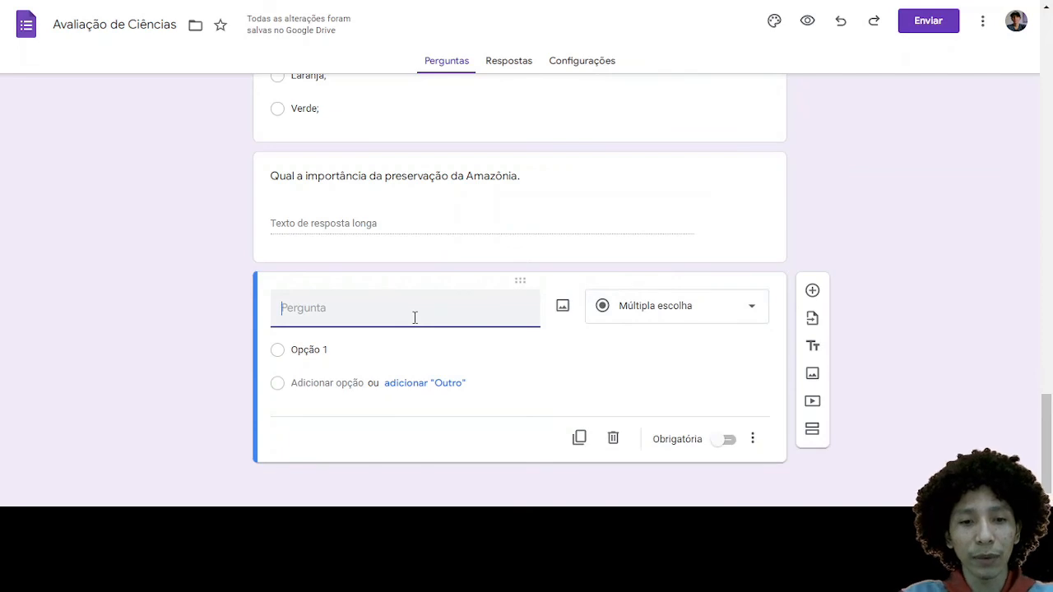
text(em)
key(BackSpace)
key(BackSpace)
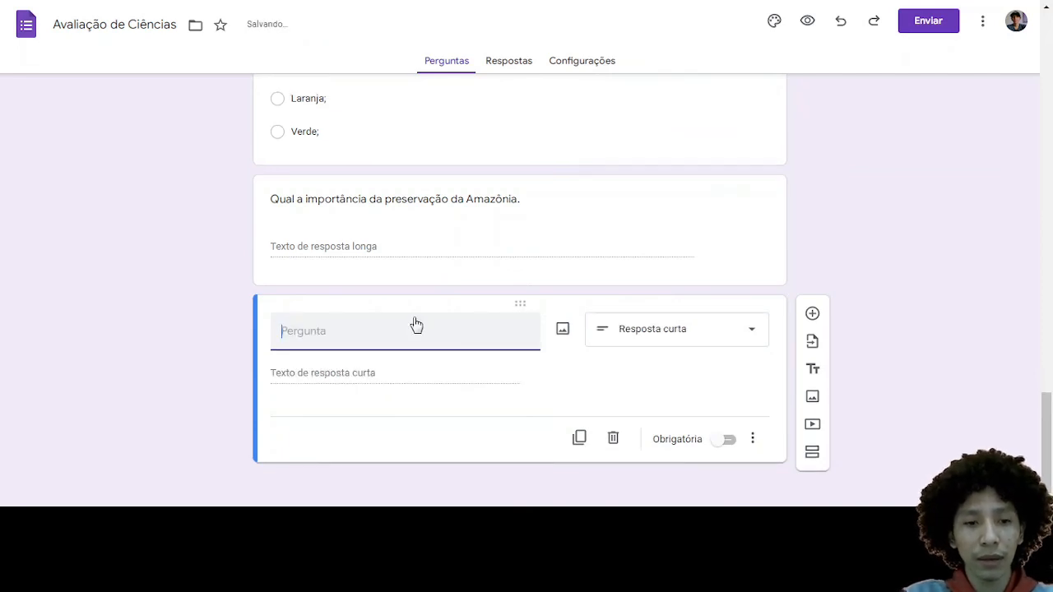
text(Em que dia foi proclamado a independência do Brasil:)
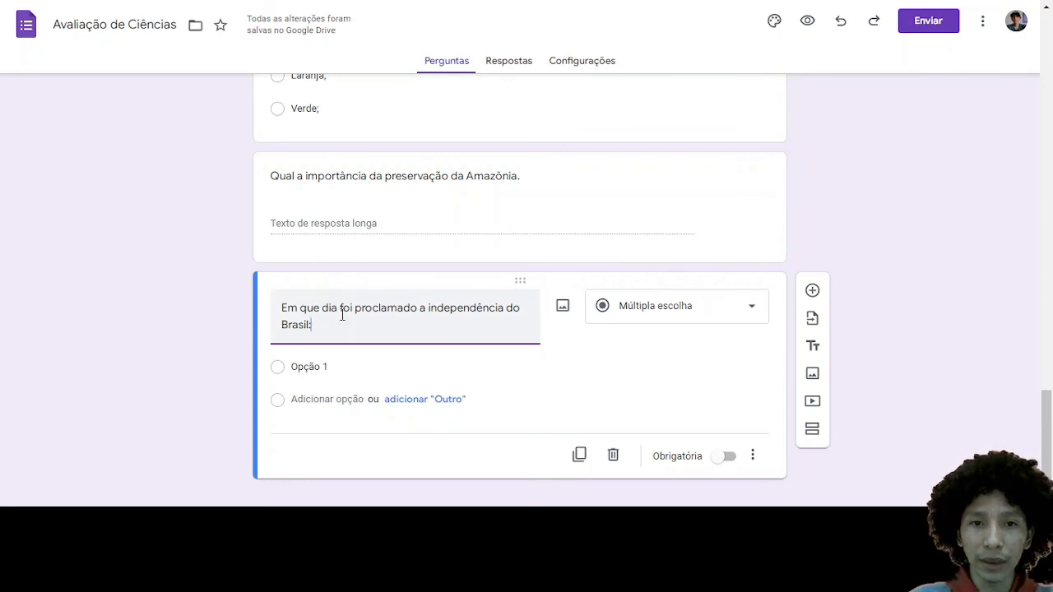
click(743, 318)
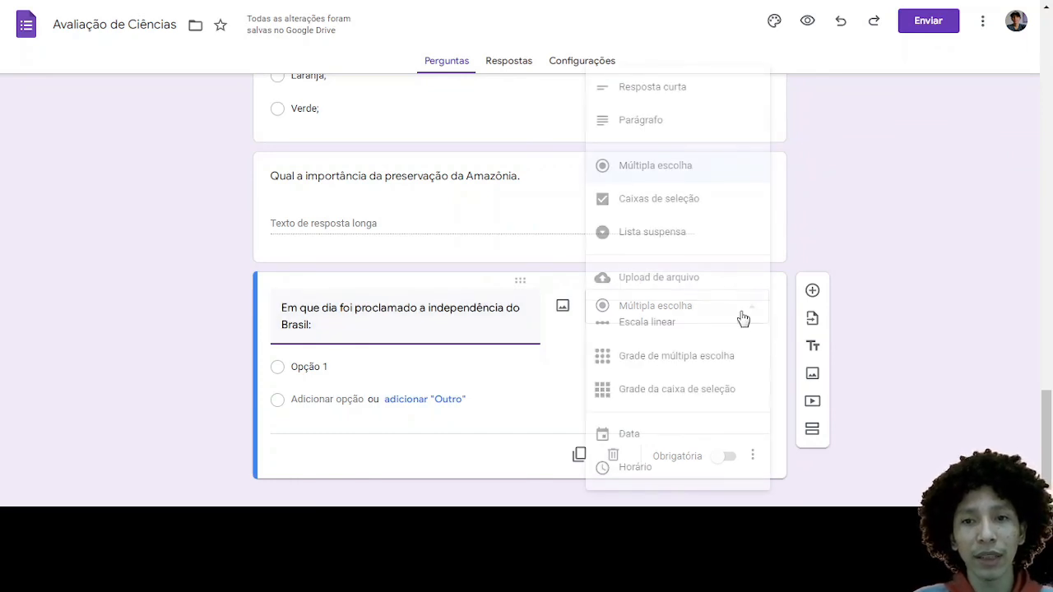
click(620, 442)
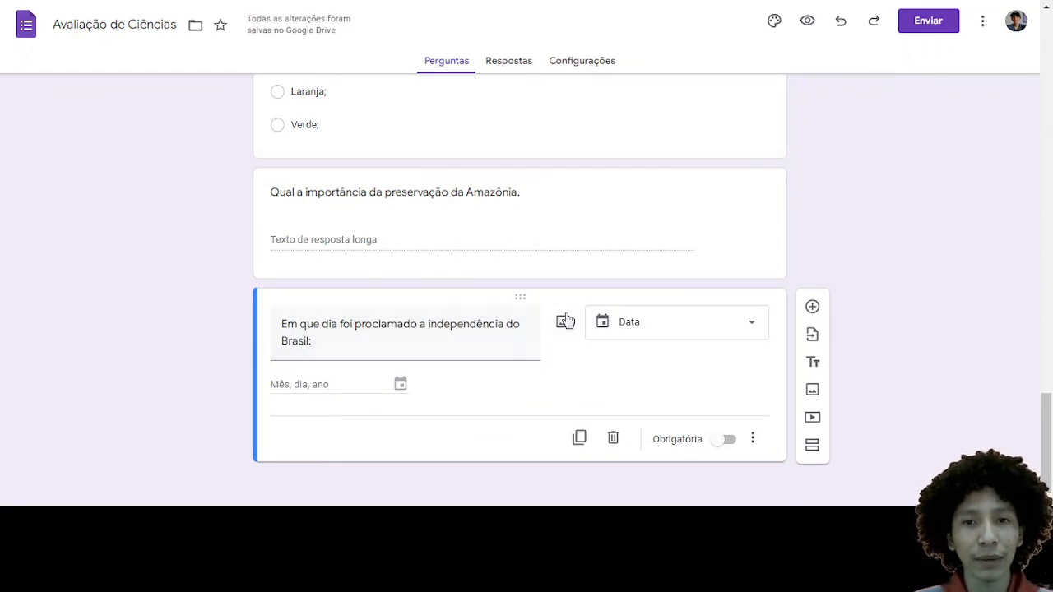
- Preview the form as a respondent and review the student identification questions on its first page
scroll(561, 317, up, 2)
scroll(556, 308, up, 3)
scroll(551, 301, down, 5)
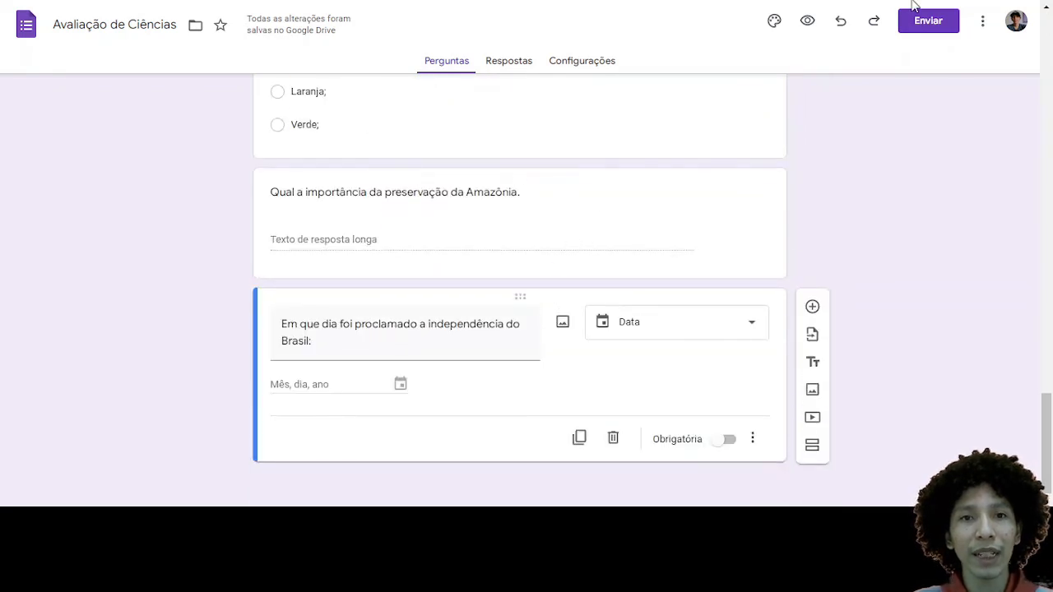
click(804, 25)
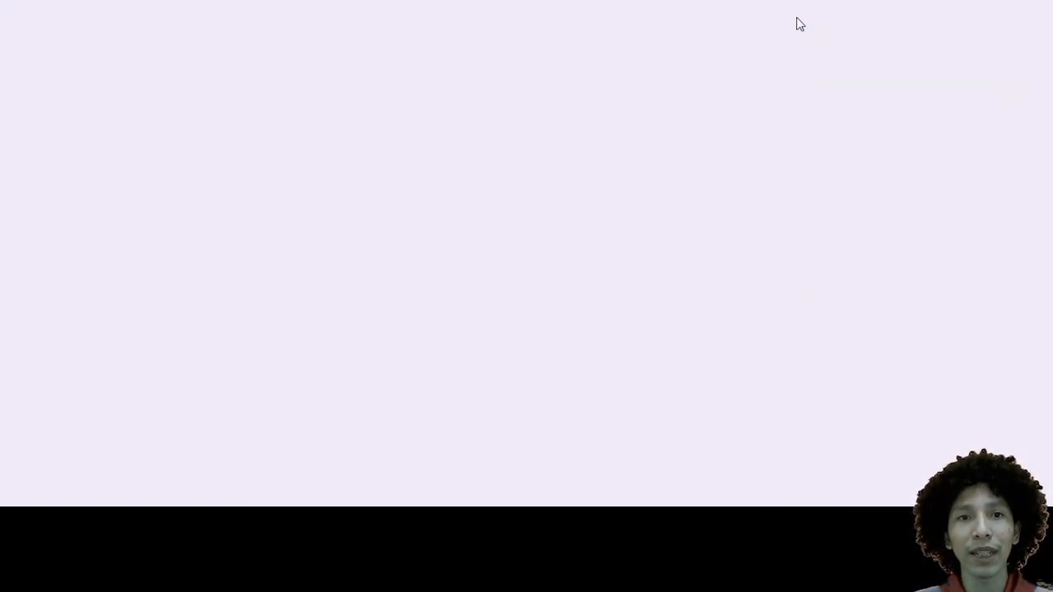
scroll(226, 157, down, 3)
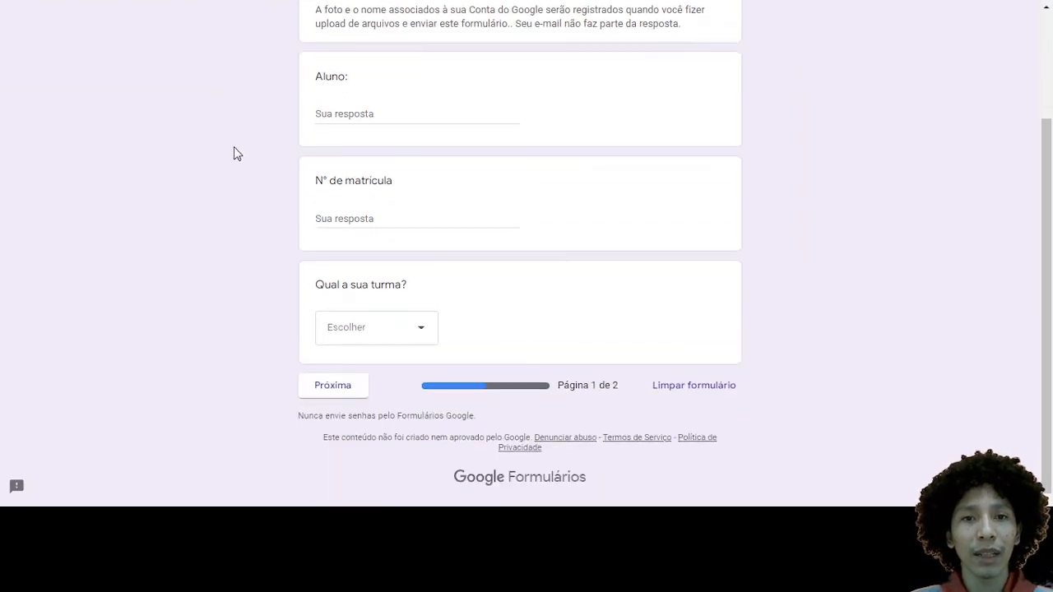
scroll(239, 144, up, 2)
scroll(243, 138, down, 2)
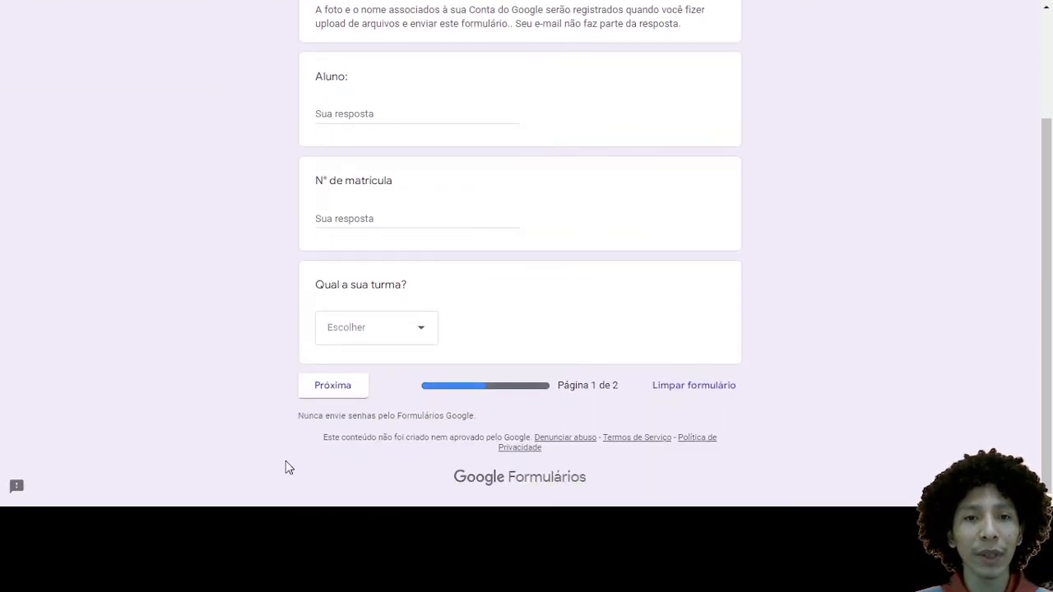
- Advance the preview to the Avaliação page and answer 14 to "Quanto é 4+8?"
click(326, 392)
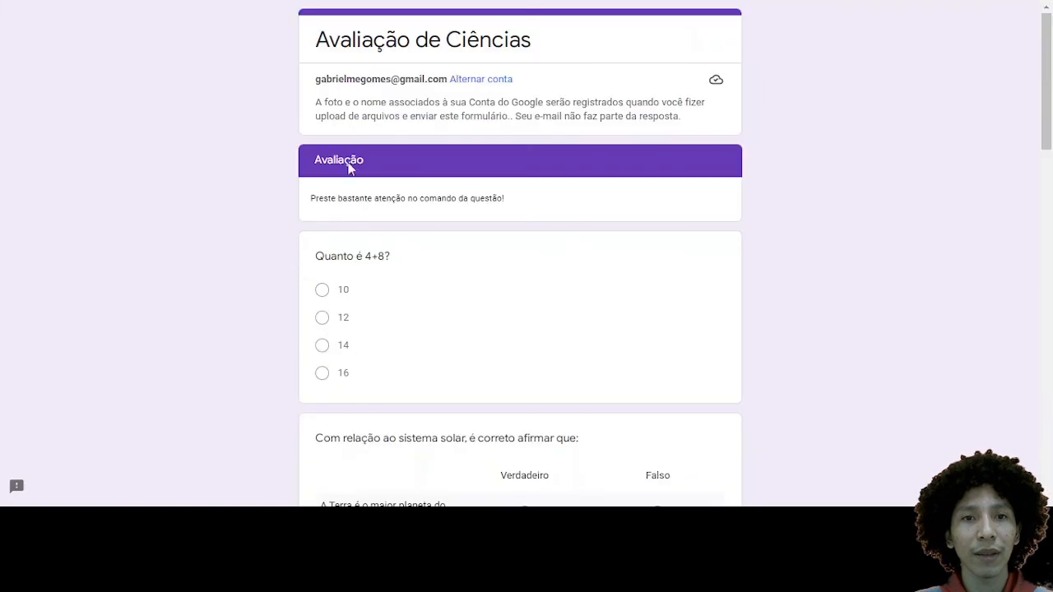
scroll(438, 72, down, 5)
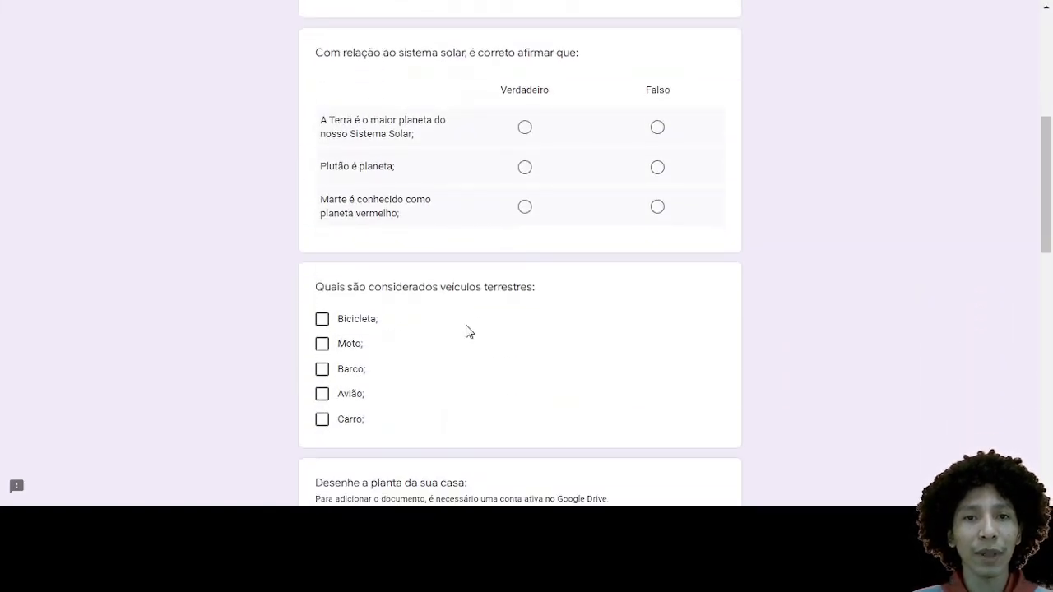
scroll(500, 170, up, 3)
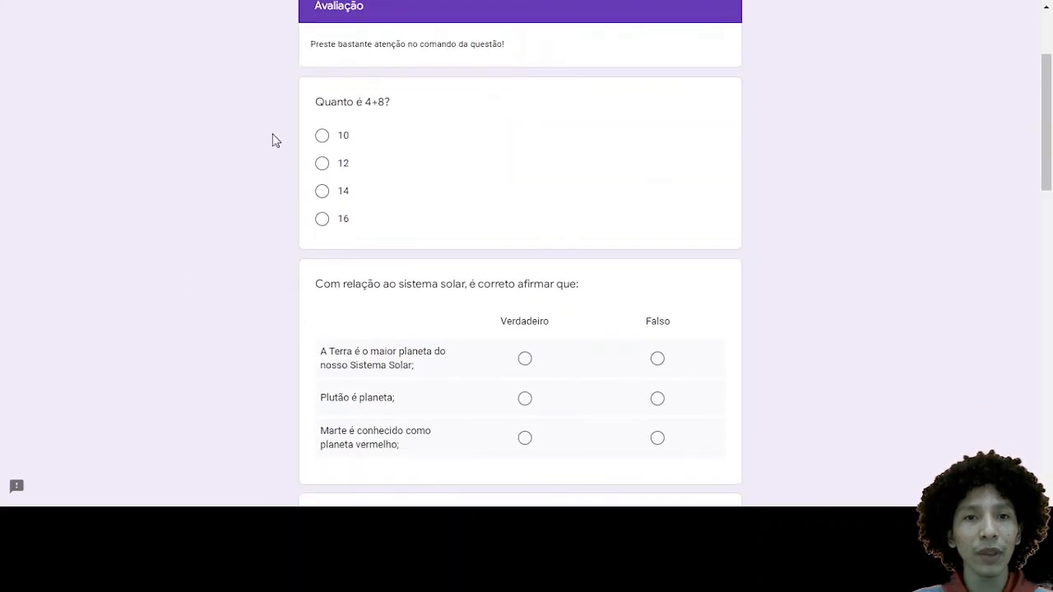
click(322, 163)
click(322, 191)
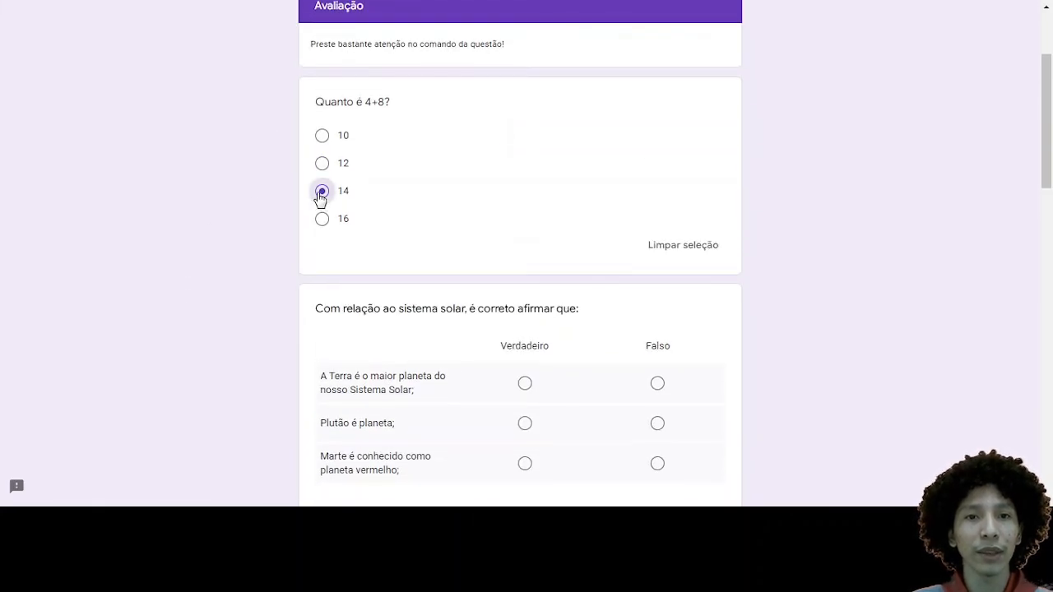
- Select Bicicleta, Moto and Barco as answers to the land vehicles question in the preview
scroll(323, 205, down, 2)
scroll(321, 211, down, 2)
click(322, 267)
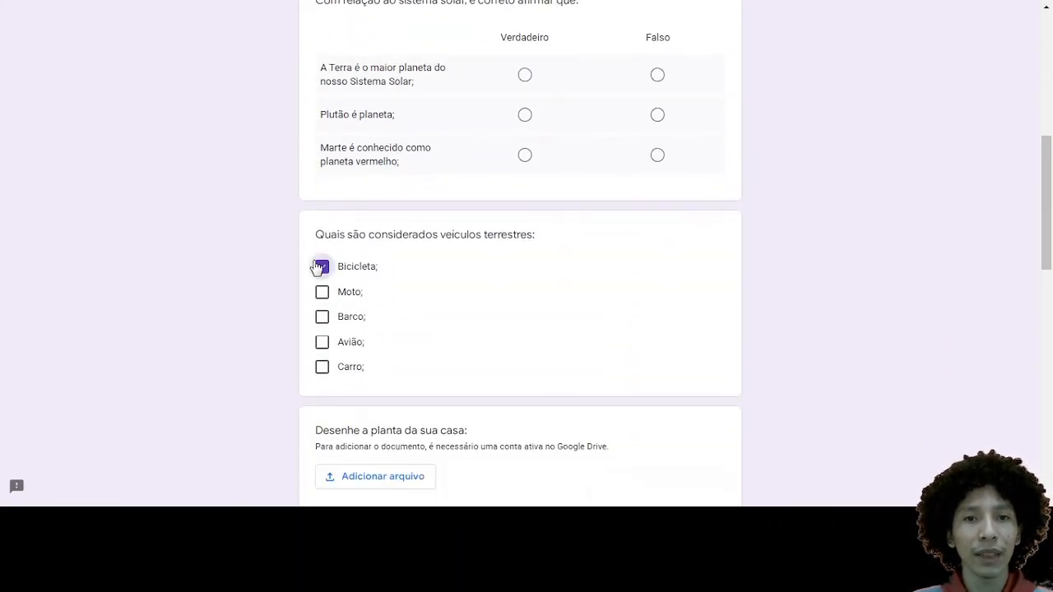
click(322, 291)
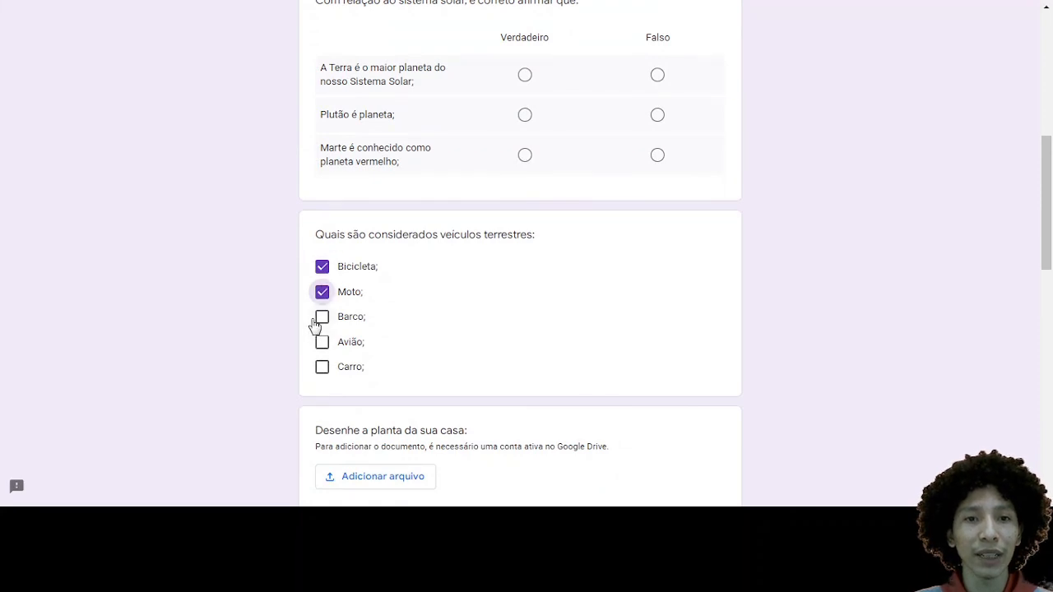
click(319, 319)
- Review the file upload, region map, Amazônia and independence date questions in the preview
scroll(319, 320, down, 4)
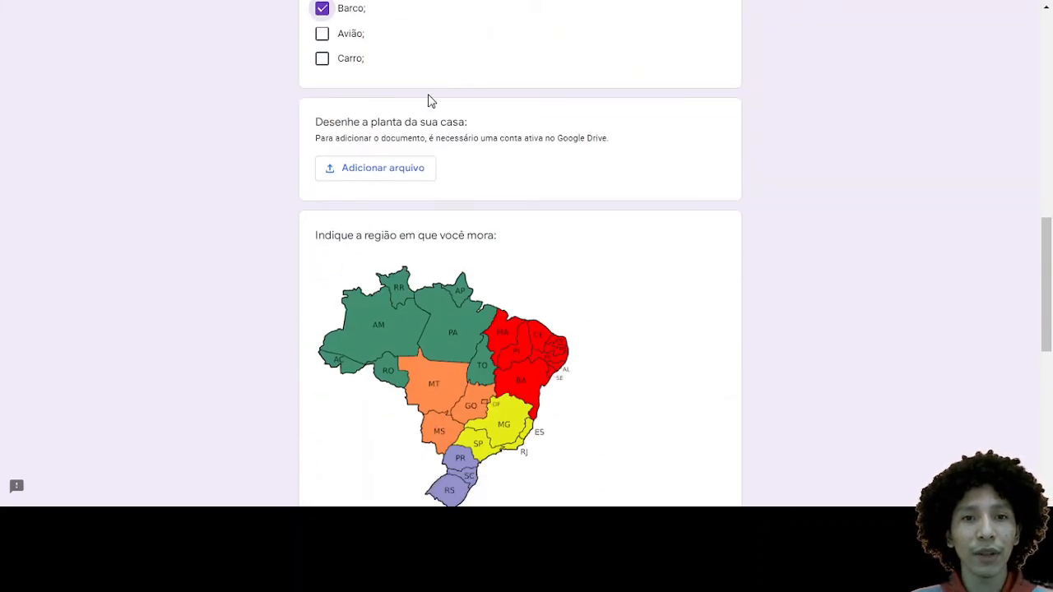
scroll(378, 251, down, 4)
scroll(371, 212, up, 2)
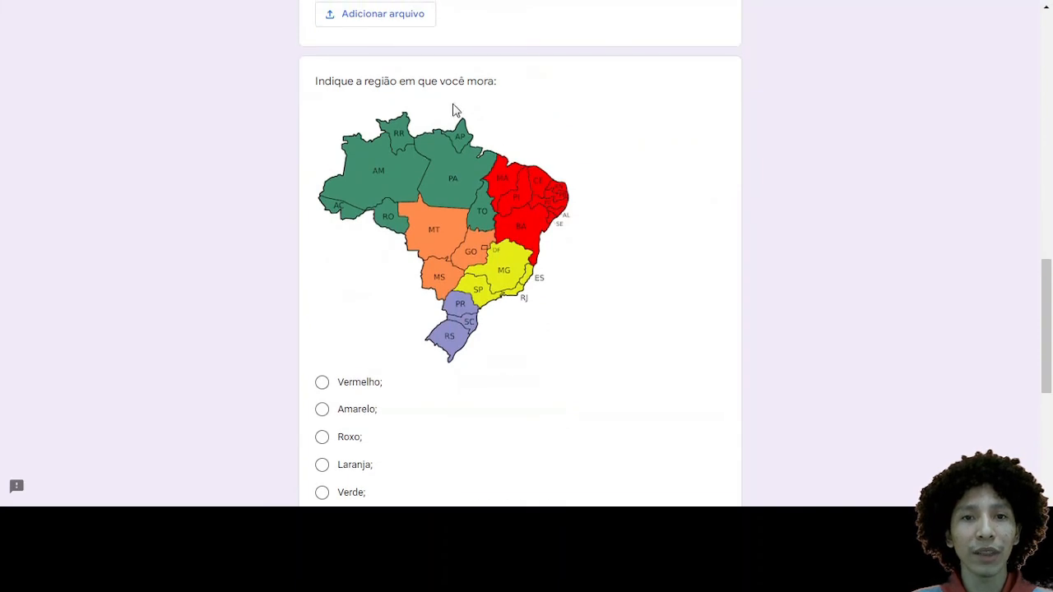
scroll(374, 255, down, 5)
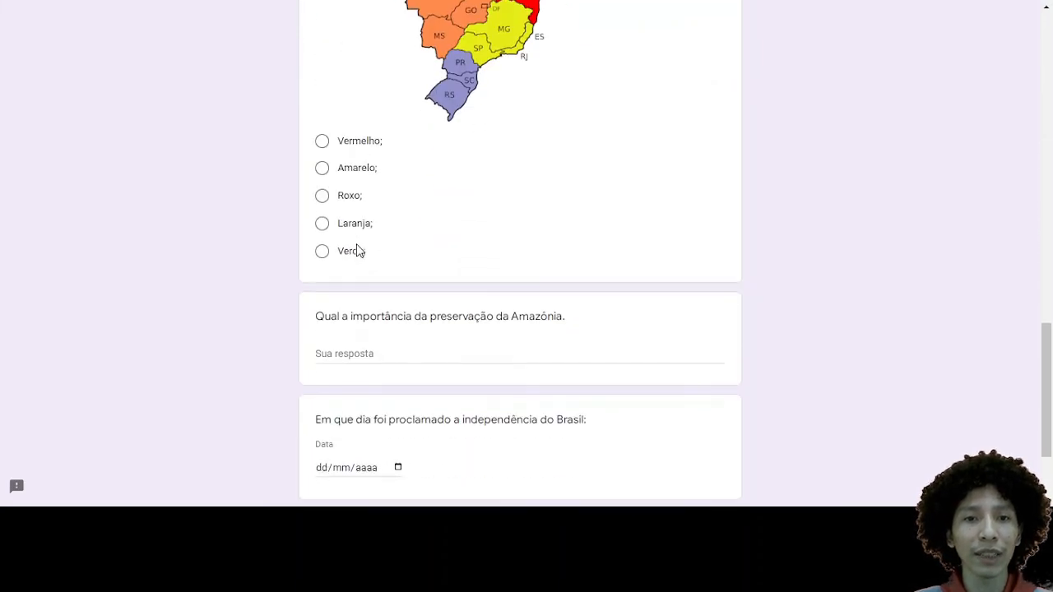